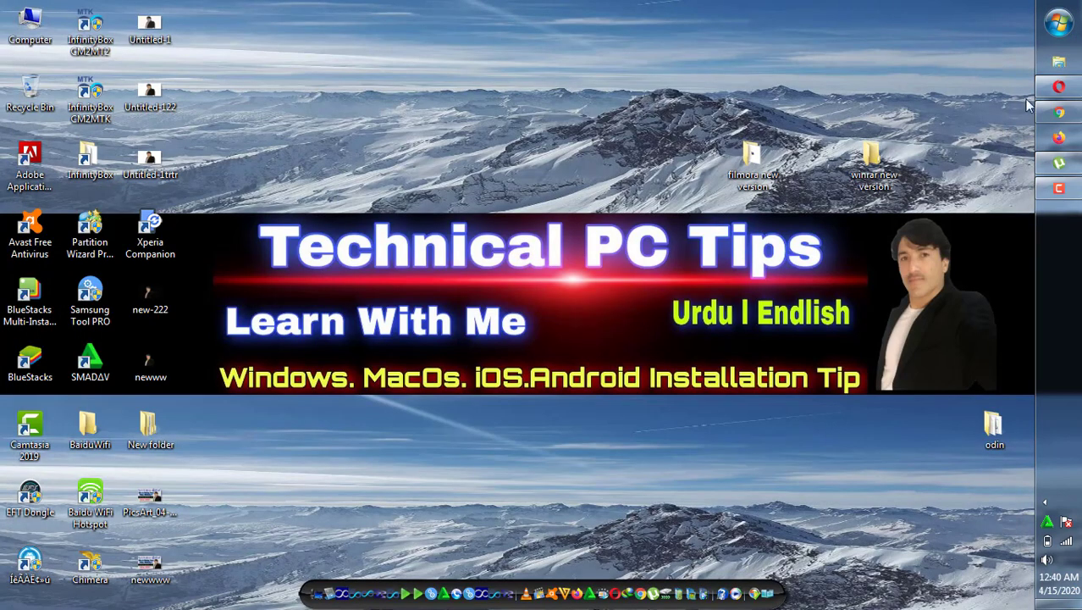
- Switch to Chrome to view the Technical Pc Tips YouTube channel's videos page, and minimize the browser window
click(1057, 118)
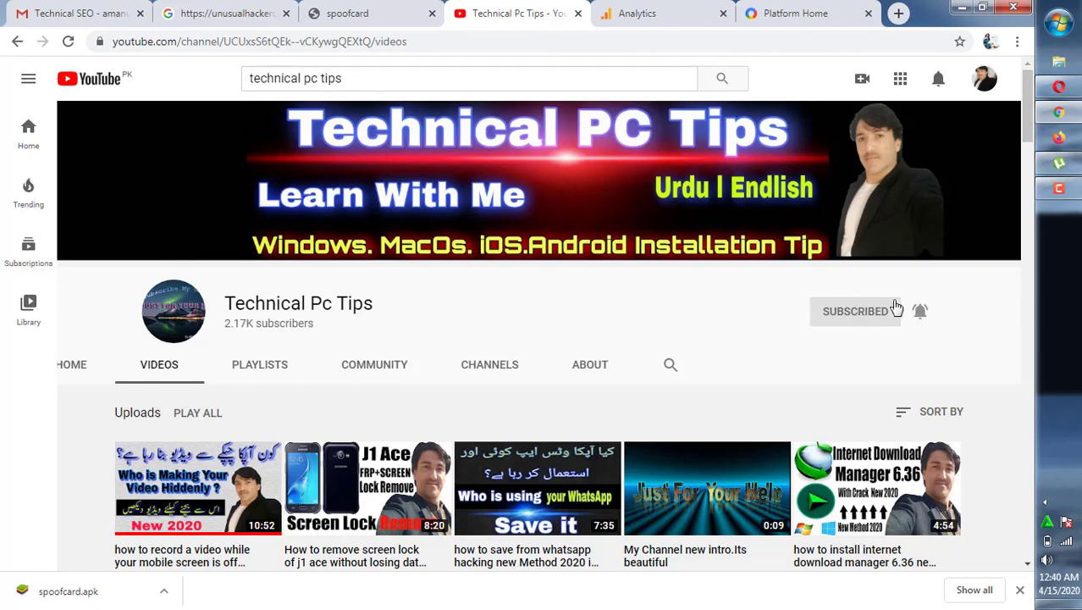
drag(1028, 133, 982, 106)
click(962, 9)
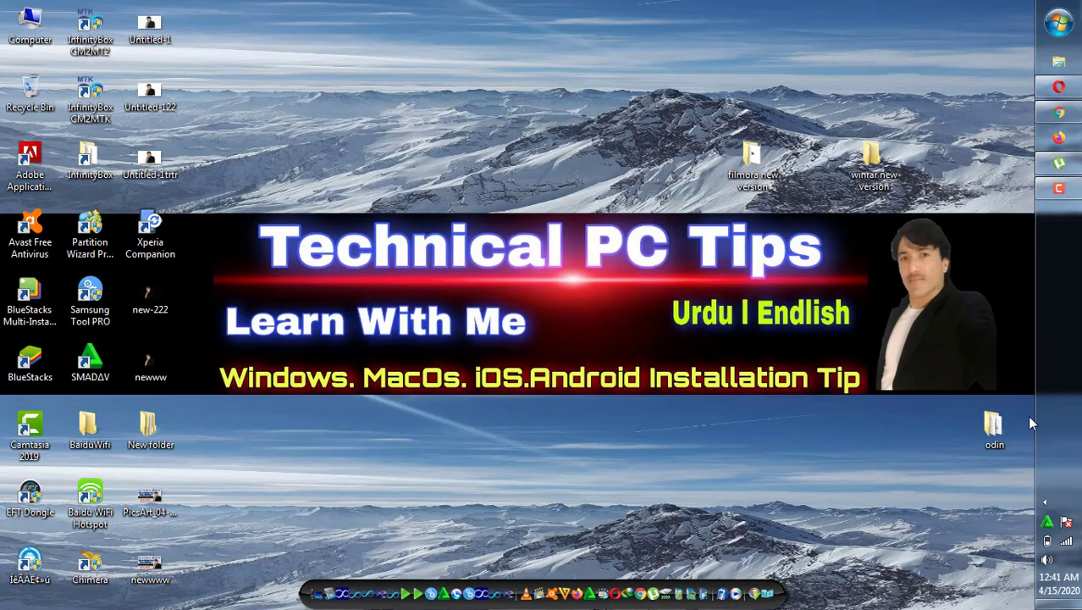
click(1056, 214)
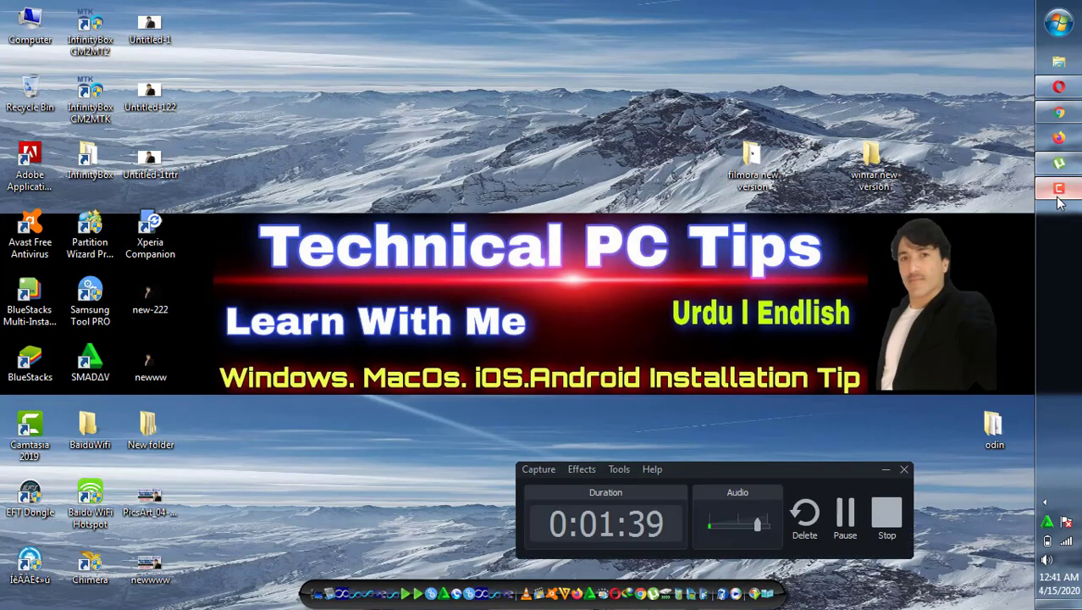
click(843, 515)
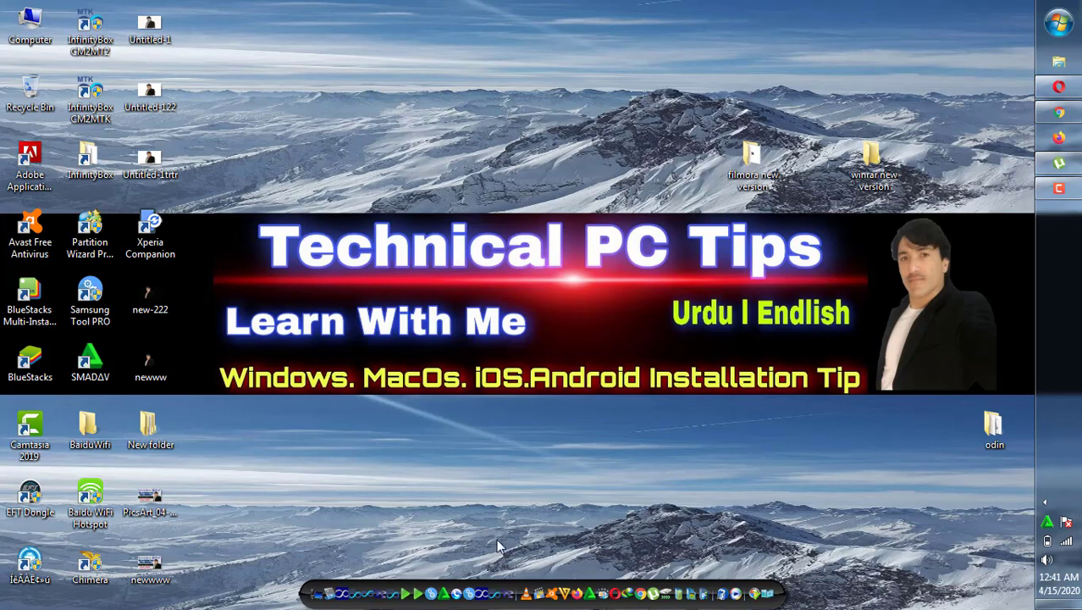
- Check the contents of the filmora new version folder and of the WinRAR zip archive in the winrar new version folder
double_click(756, 169)
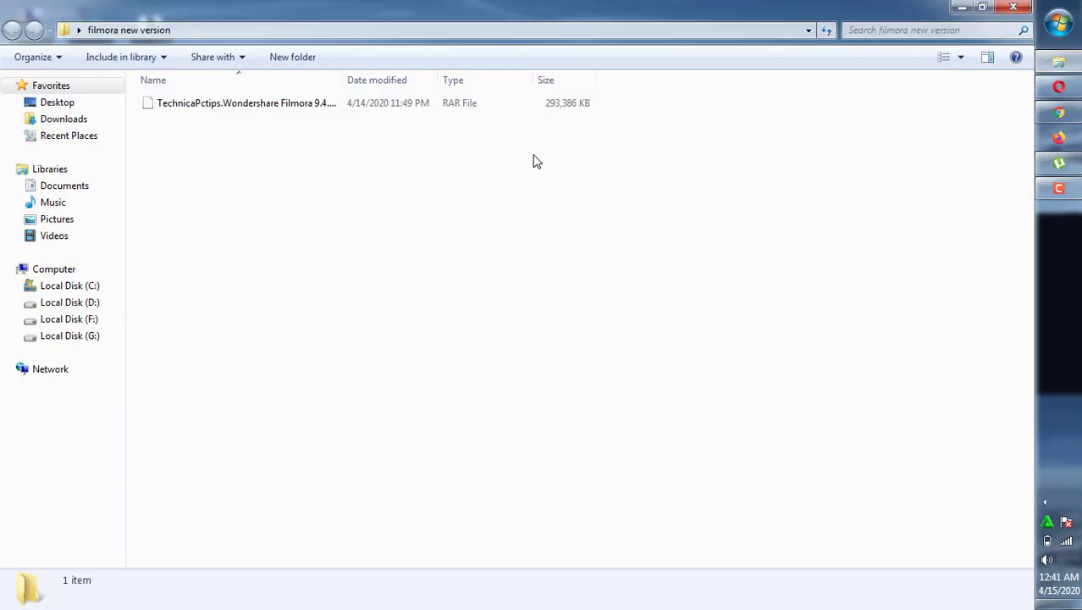
click(1012, 8)
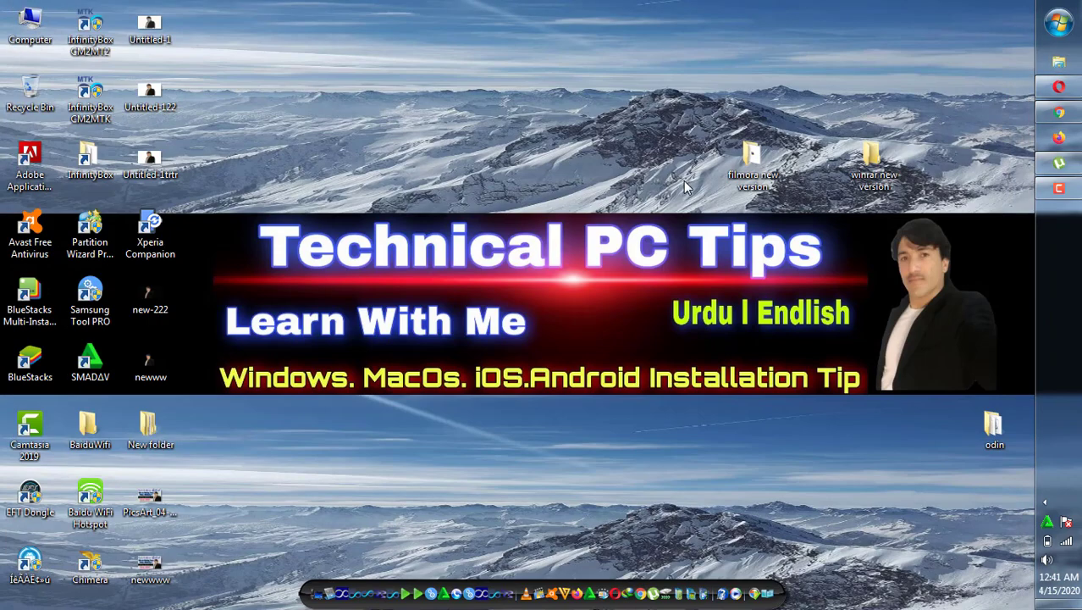
double_click(889, 165)
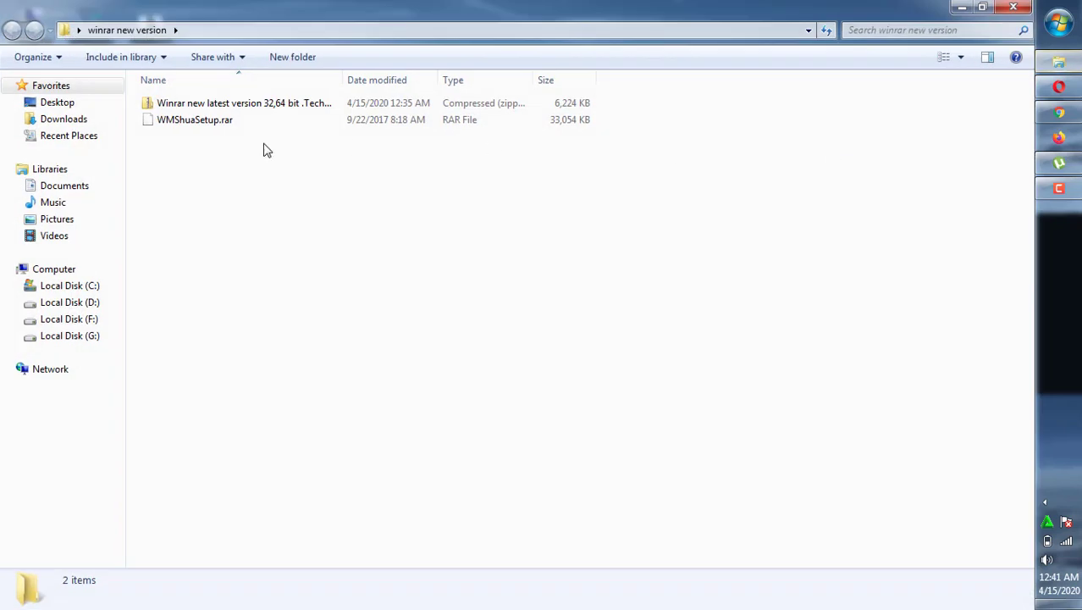
right_click(202, 108)
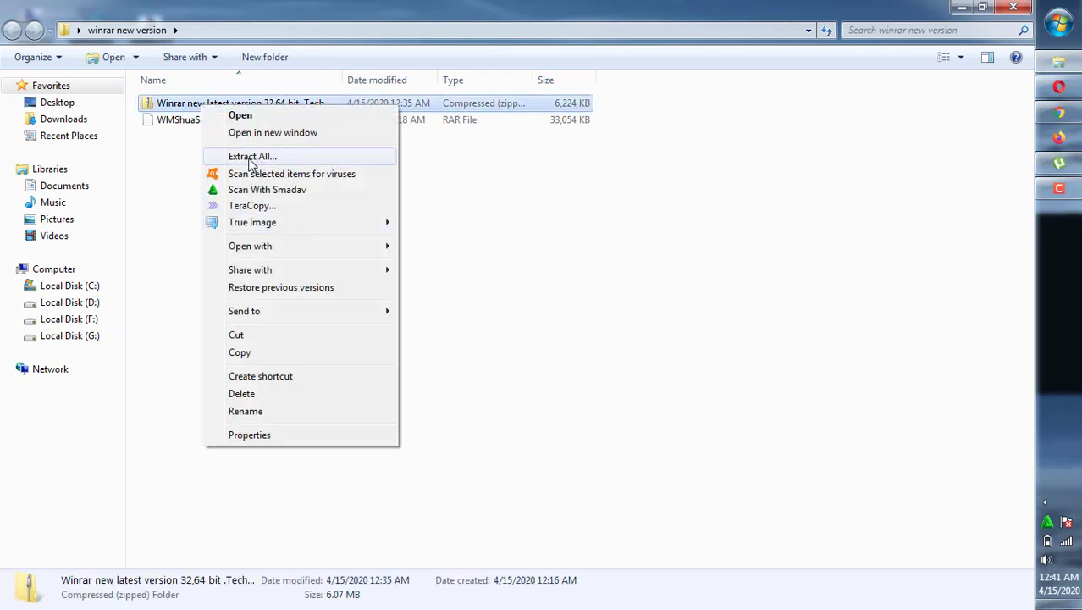
double_click(188, 110)
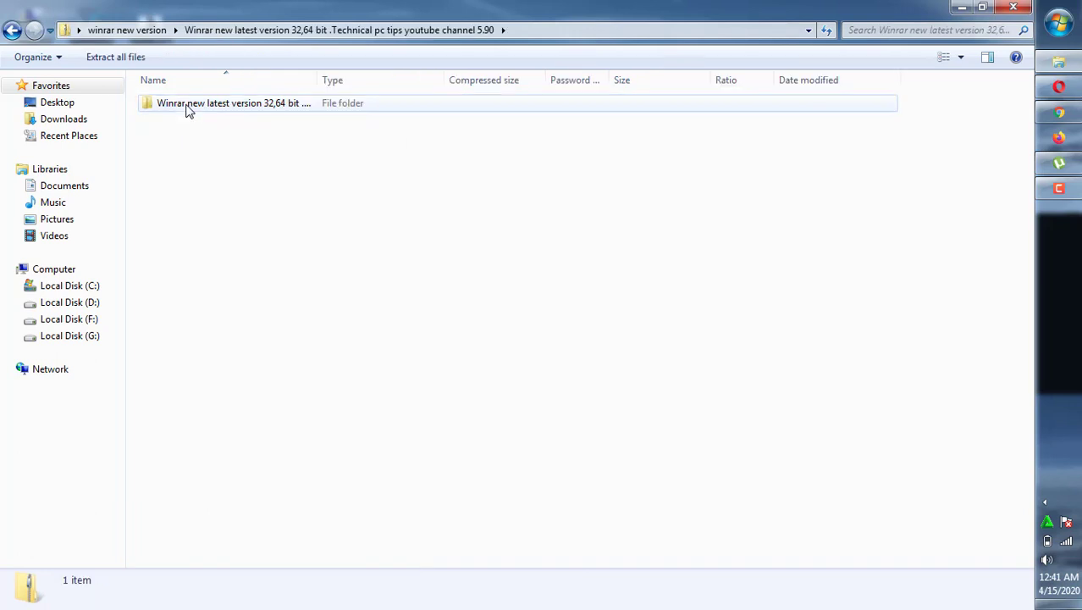
double_click(188, 110)
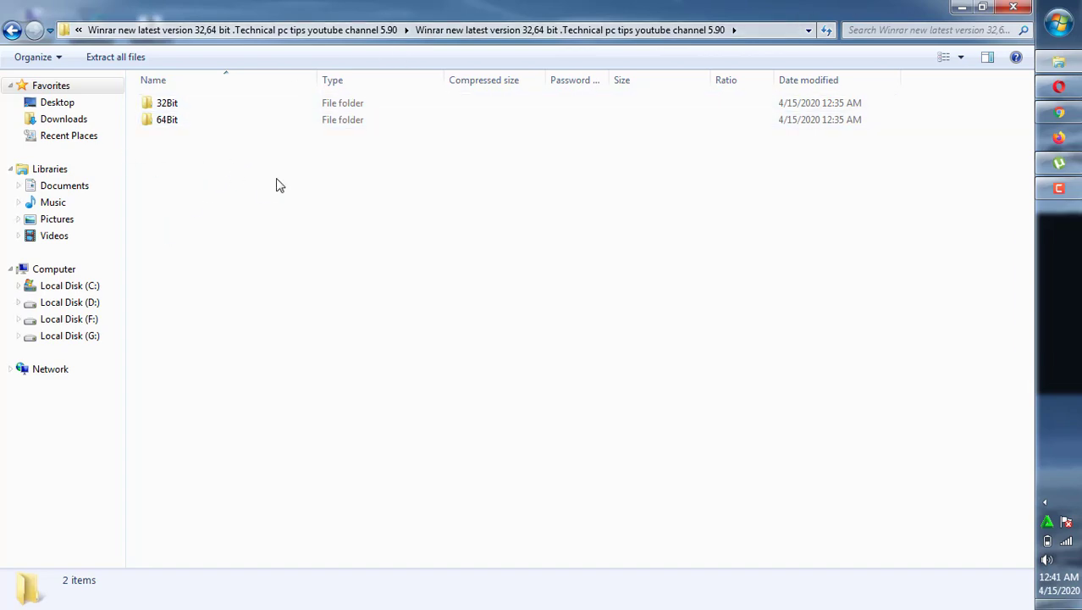
click(1016, 8)
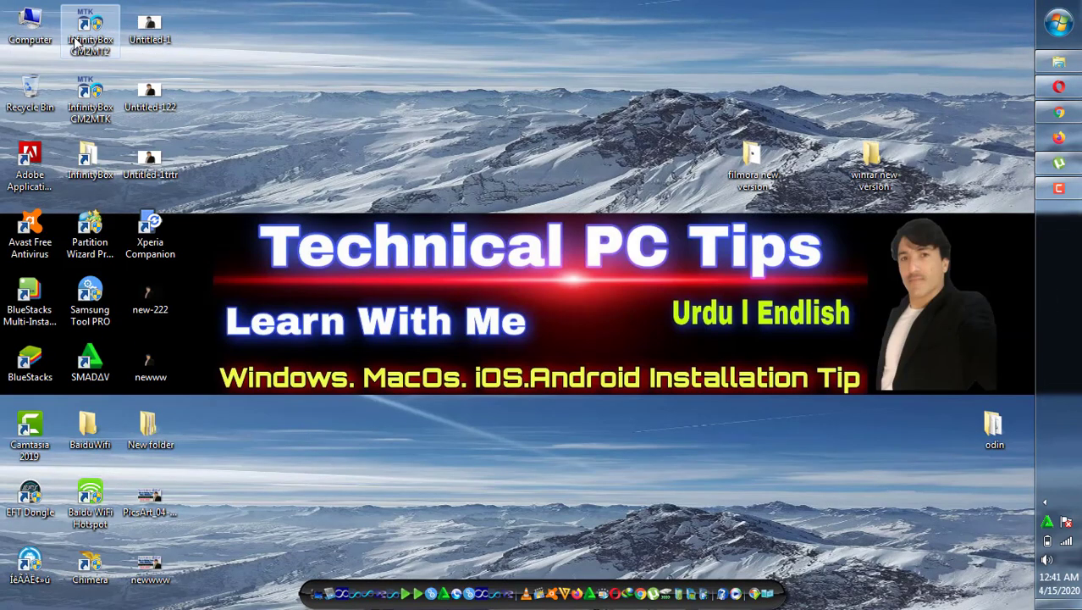
- Check the computer's system type in its properties, and close the System window
right_click(44, 34)
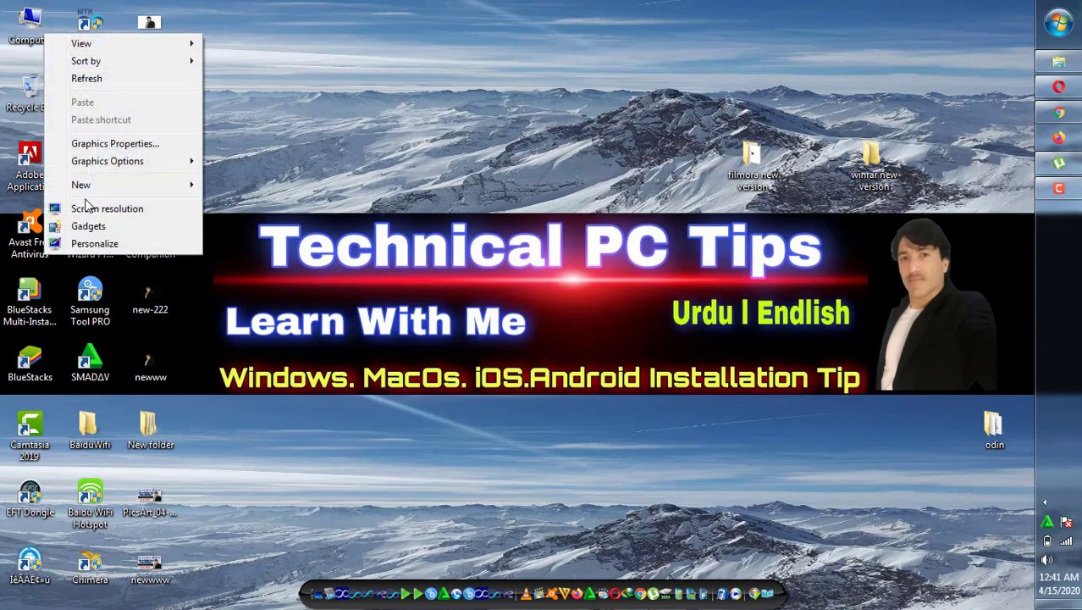
right_click(18, 12)
click(63, 164)
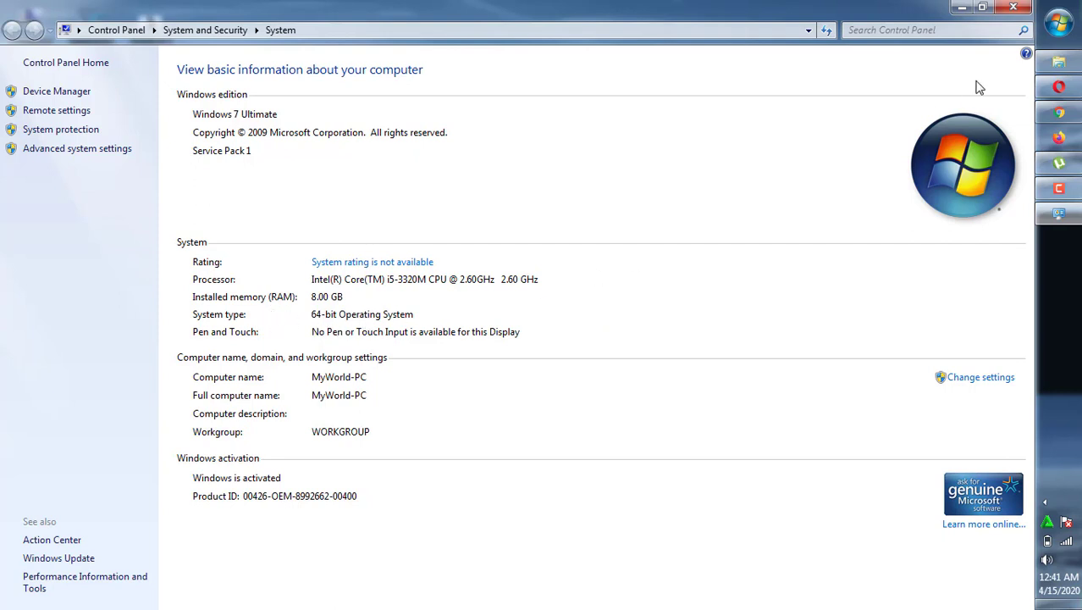
click(1013, 8)
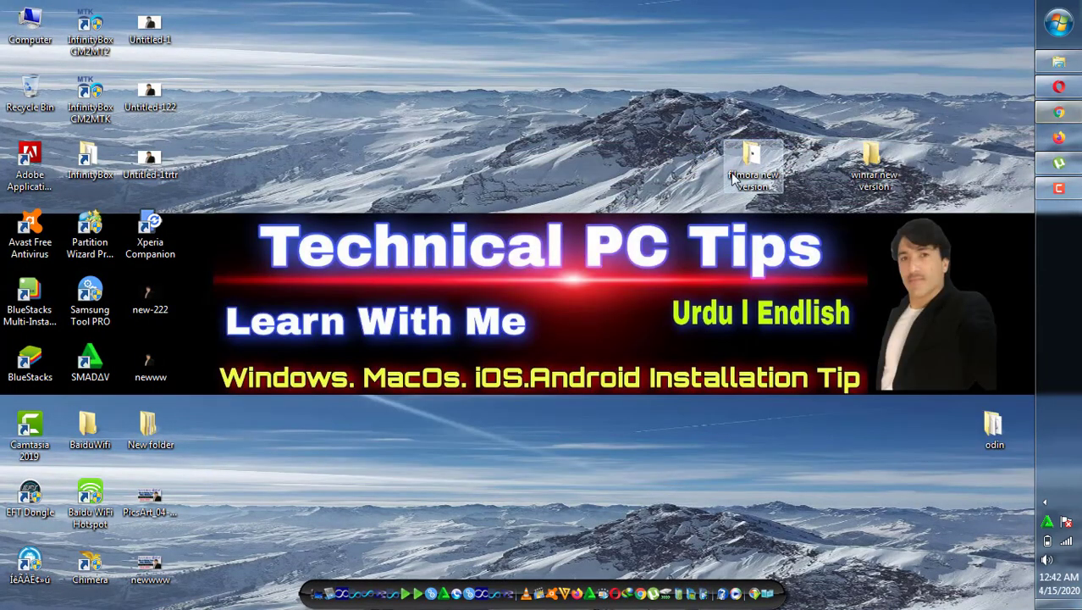
- Run Winrar.5.90.x64_Startcrack.com from the 64Bit folder of the zip archive in winrar new version, without extracting the files first
double_click(847, 169)
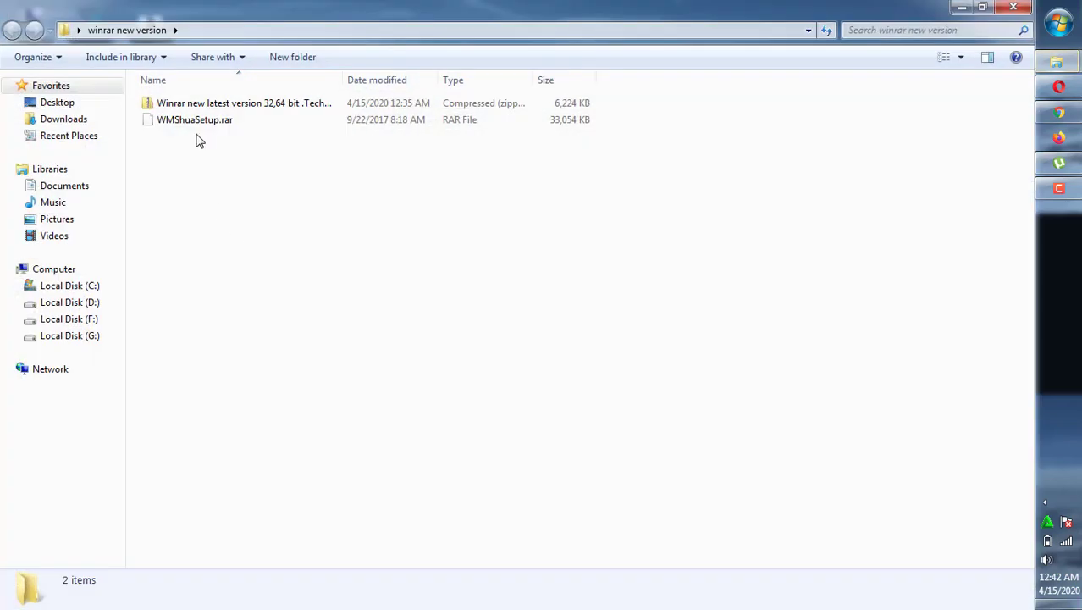
double_click(197, 108)
double_click(197, 109)
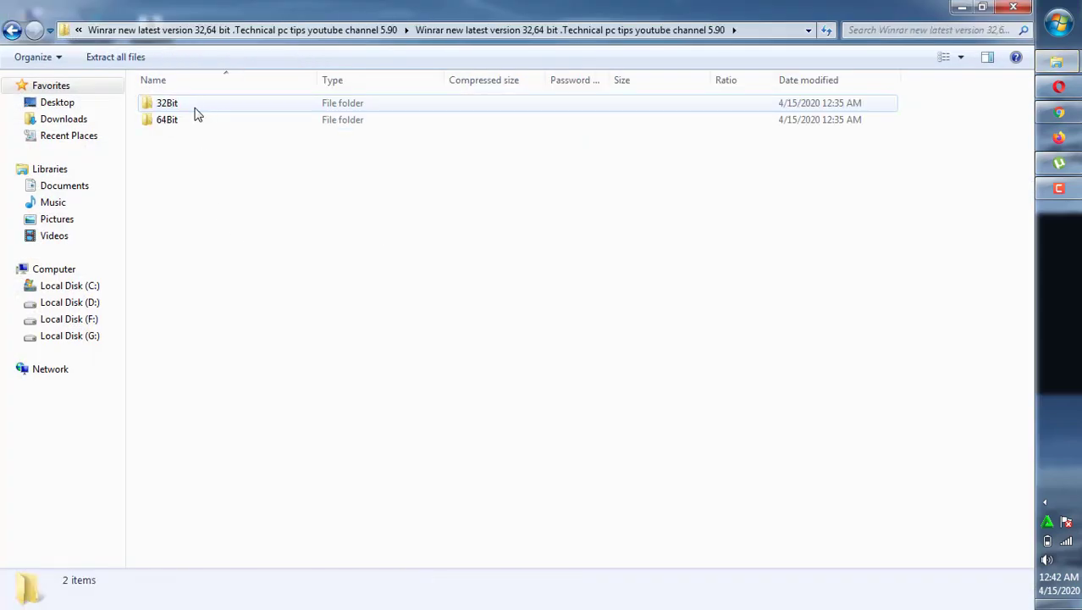
double_click(183, 121)
double_click(183, 122)
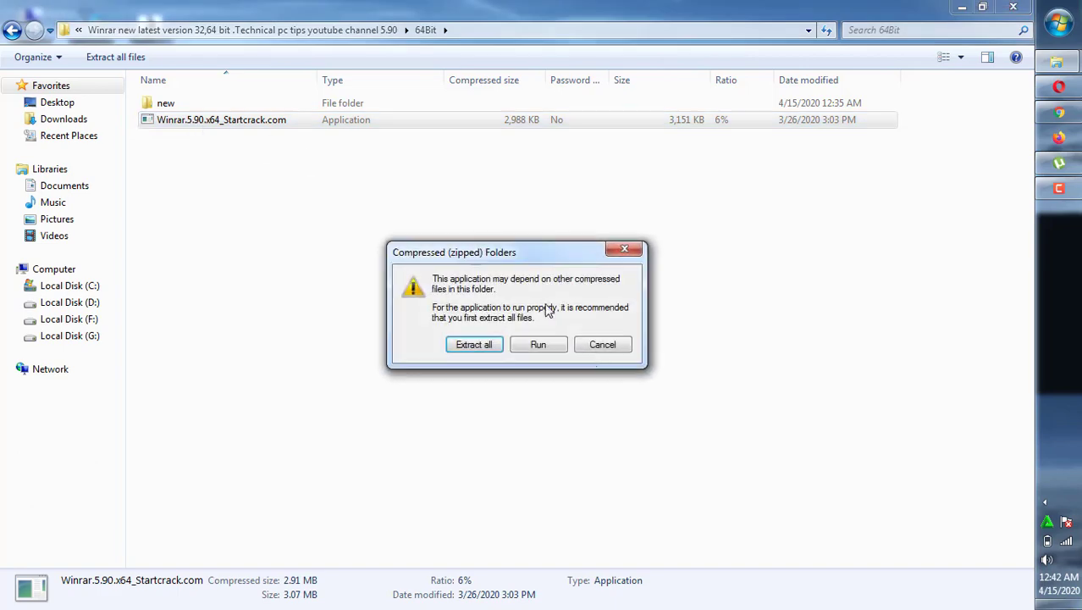
click(558, 352)
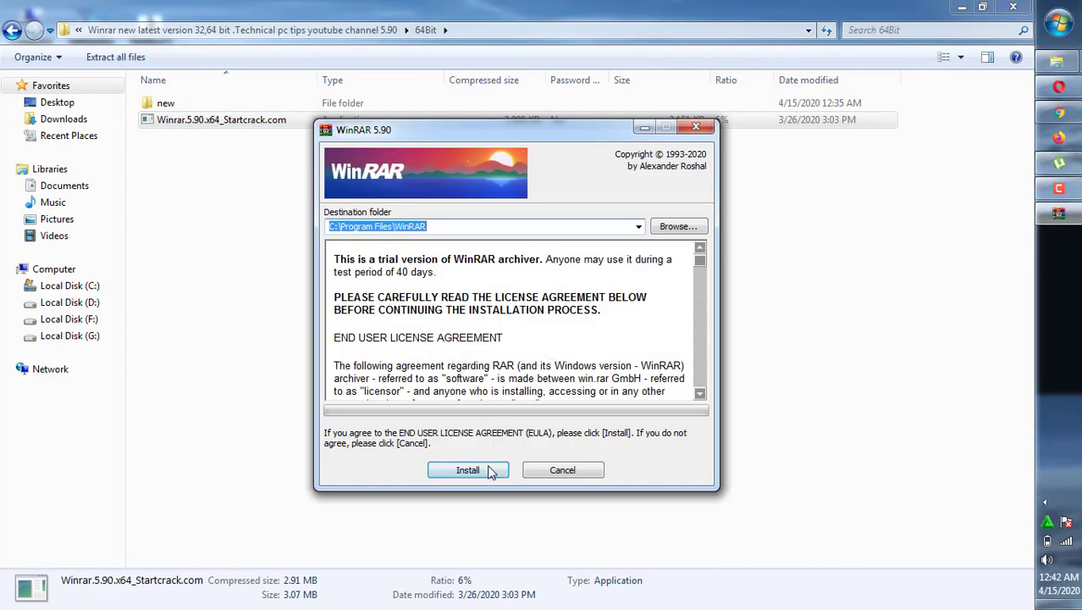
- Install WinRAR 5.90 to C:\Program Files\WinRAR with the default associations, finish the setup, and close the WinRAR shortcuts folder
click(490, 472)
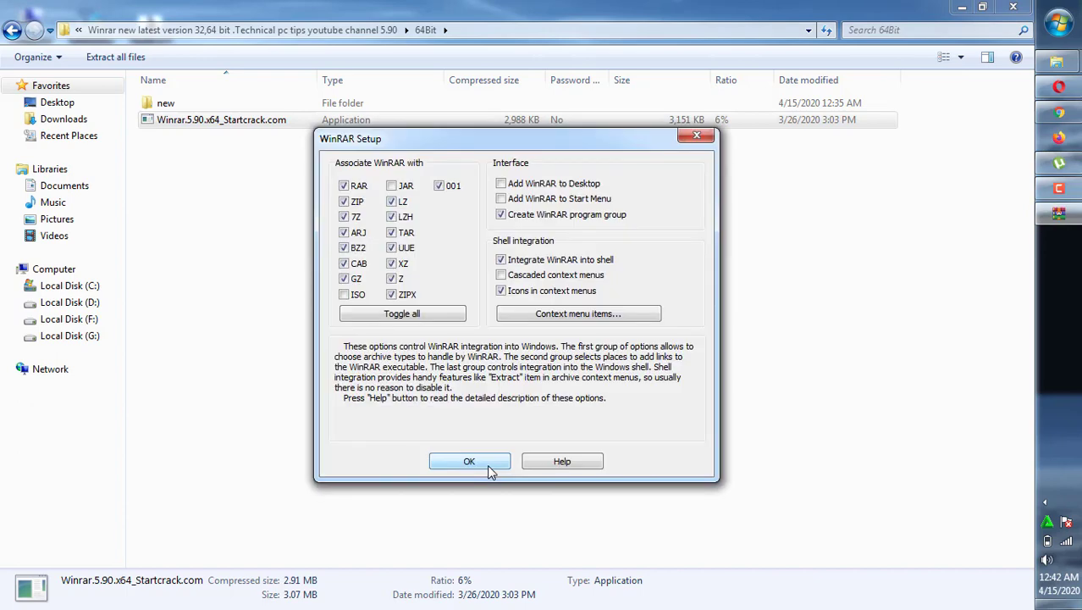
click(488, 467)
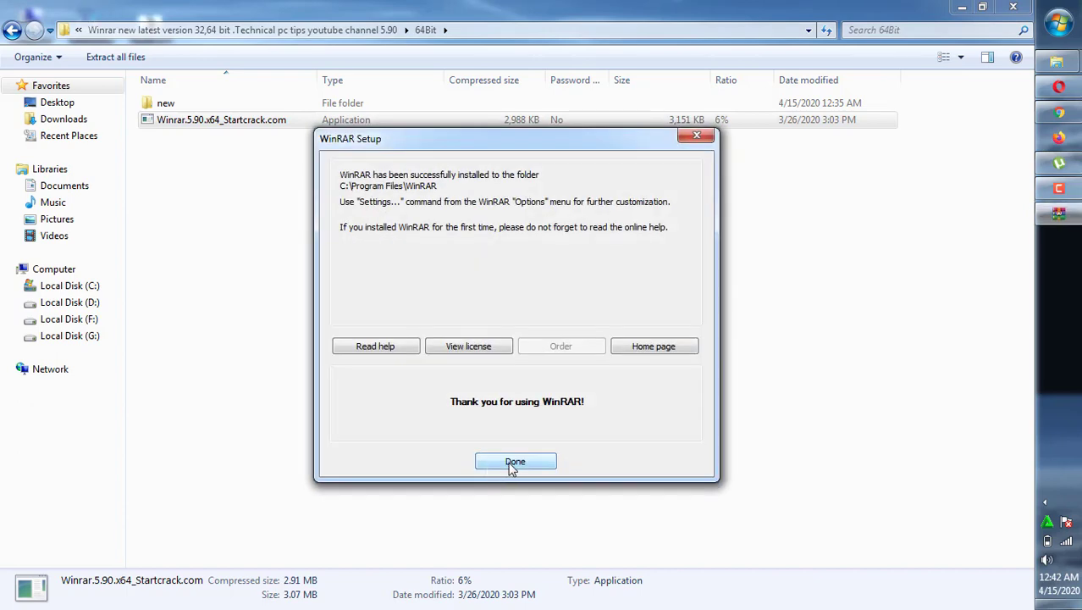
click(513, 461)
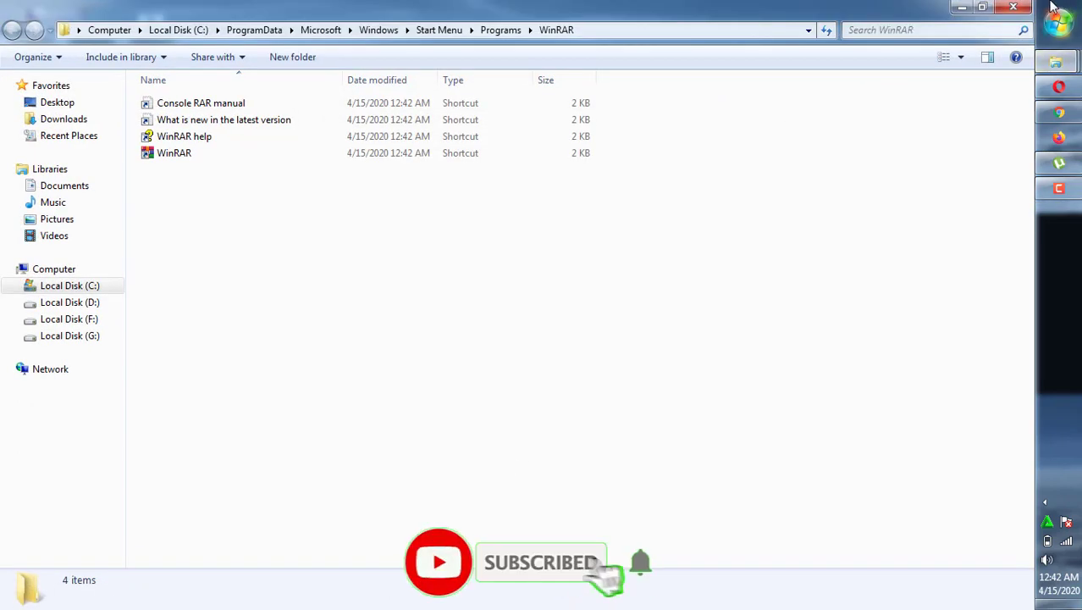
click(1014, 8)
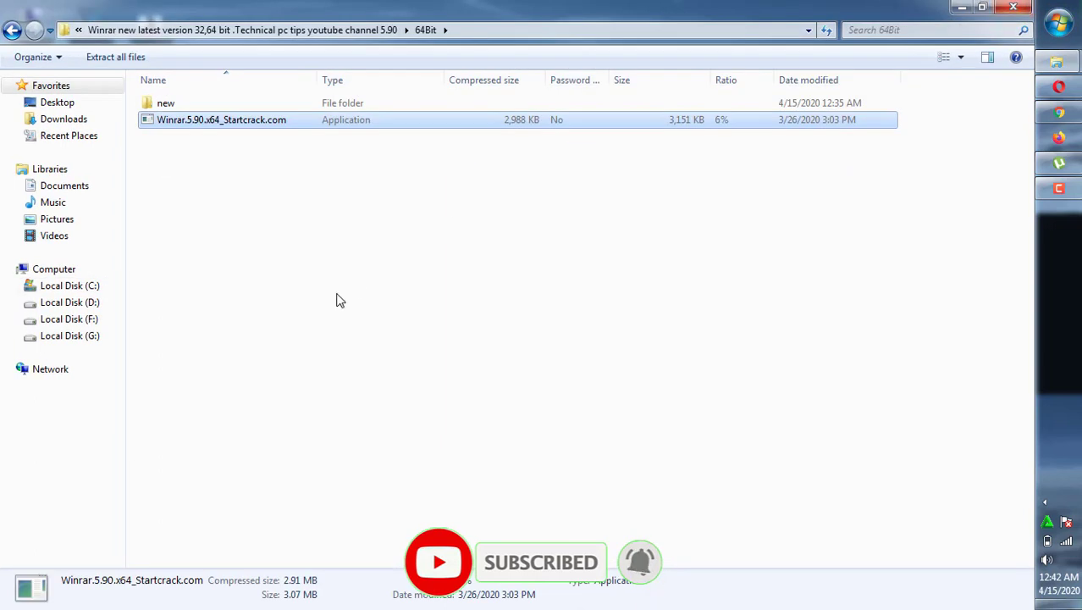
- Return to the winrar new version folder and show its two archives as large icons
click(11, 33)
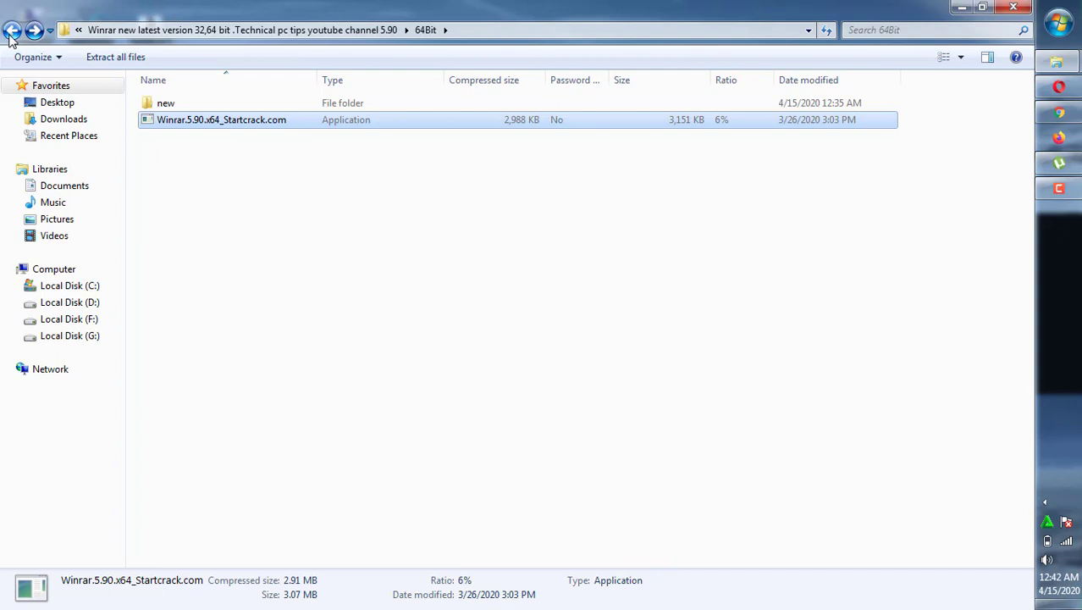
click(11, 32)
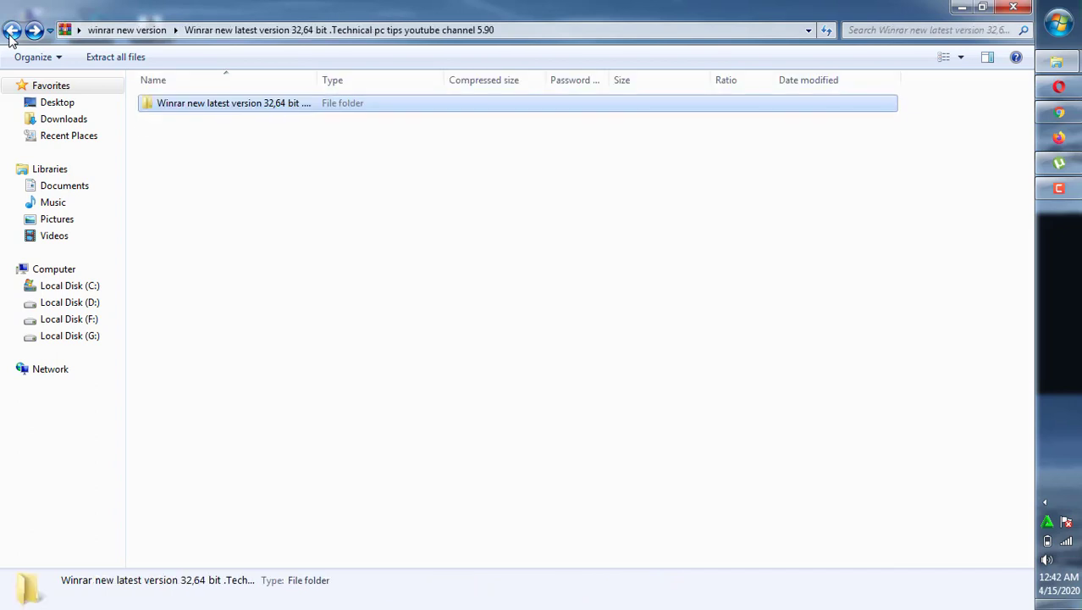
click(11, 33)
drag(188, 145, 164, 126)
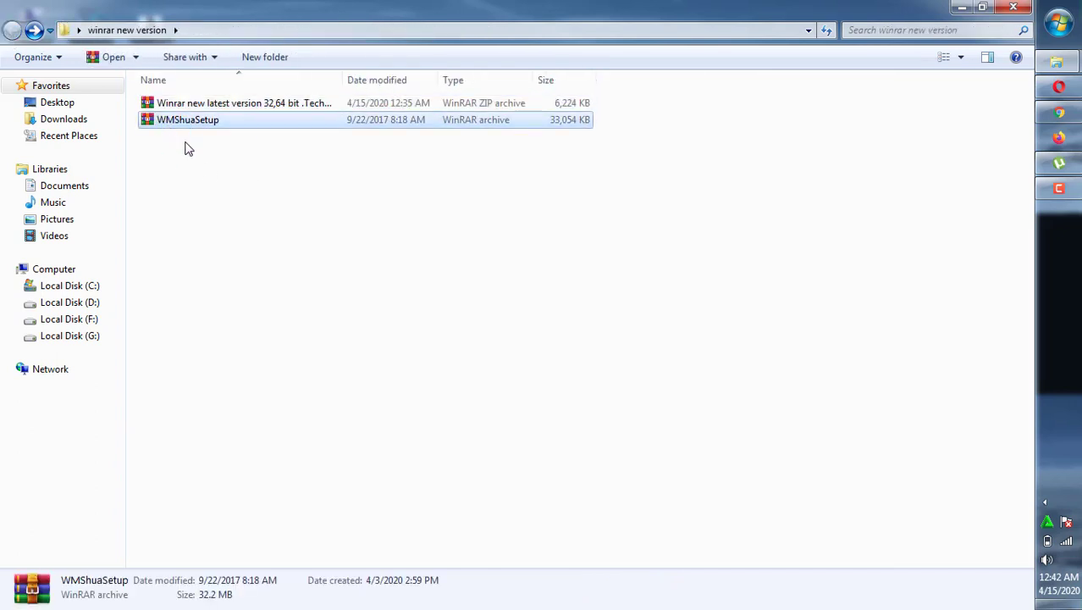
click(188, 147)
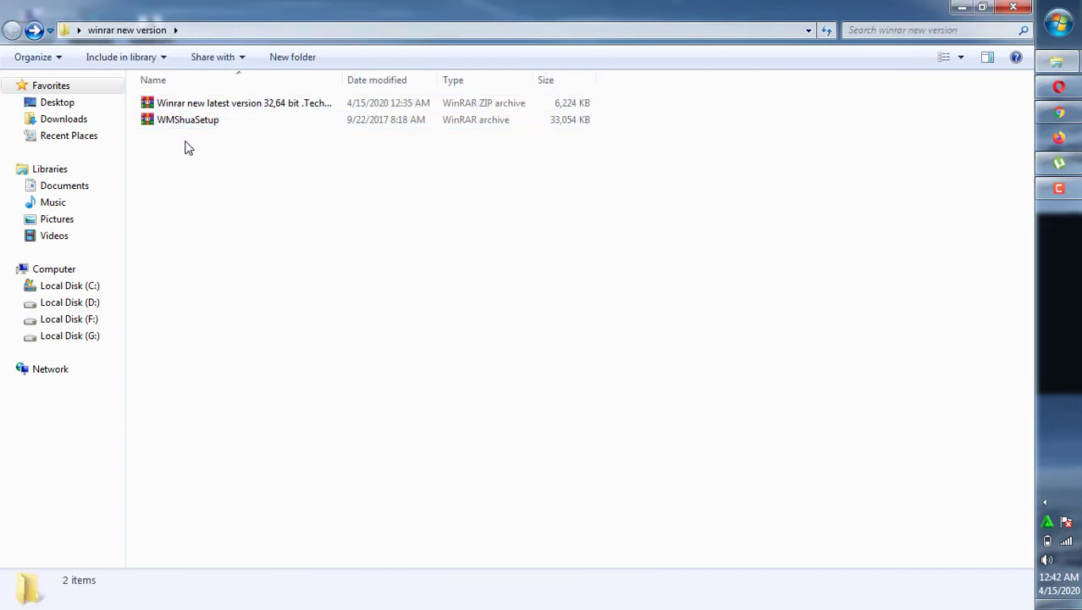
click(943, 57)
click(943, 59)
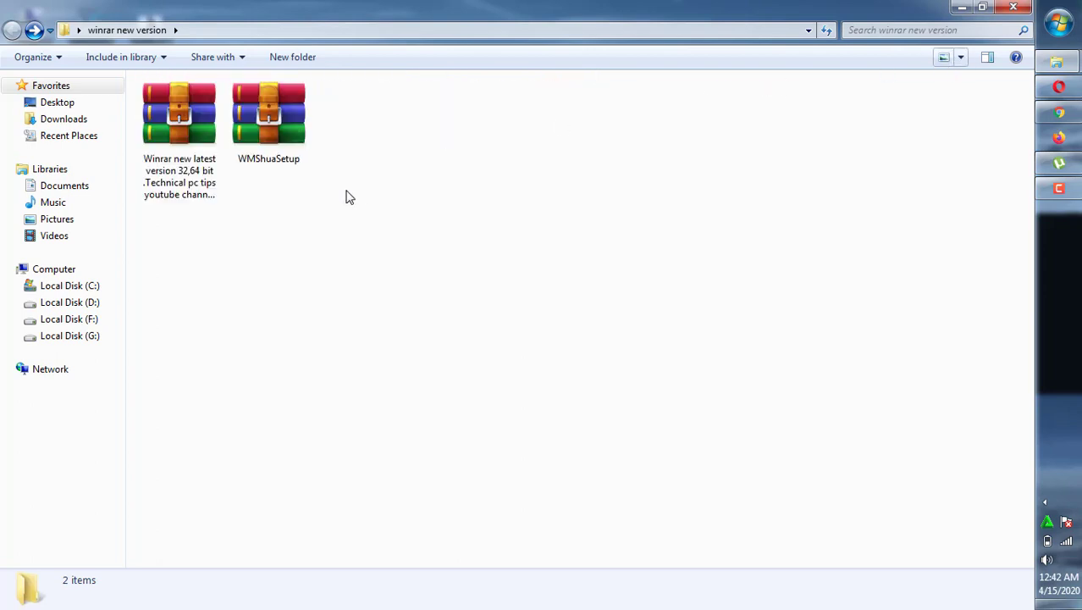
drag(345, 189, 294, 215)
mouse_move(313, 184)
mouse_down()
mouse_move(160, 105)
mouse_move(300, 190)
mouse_up()
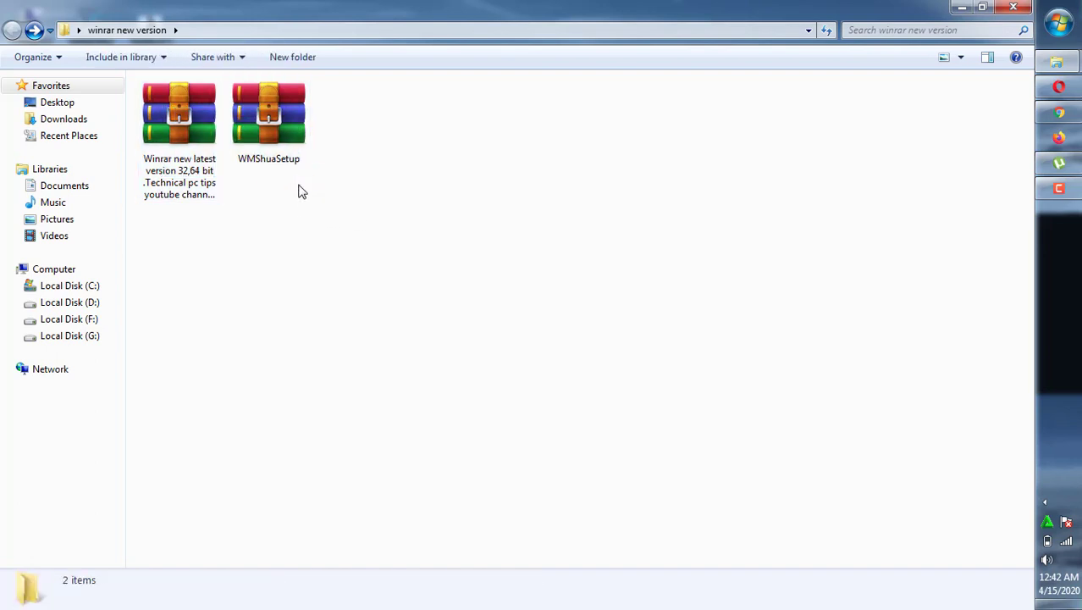
- View the WMShuaSetup archive in WinRAR, close it, and open the neighbouring WinRAR zip archive instead
double_click(288, 132)
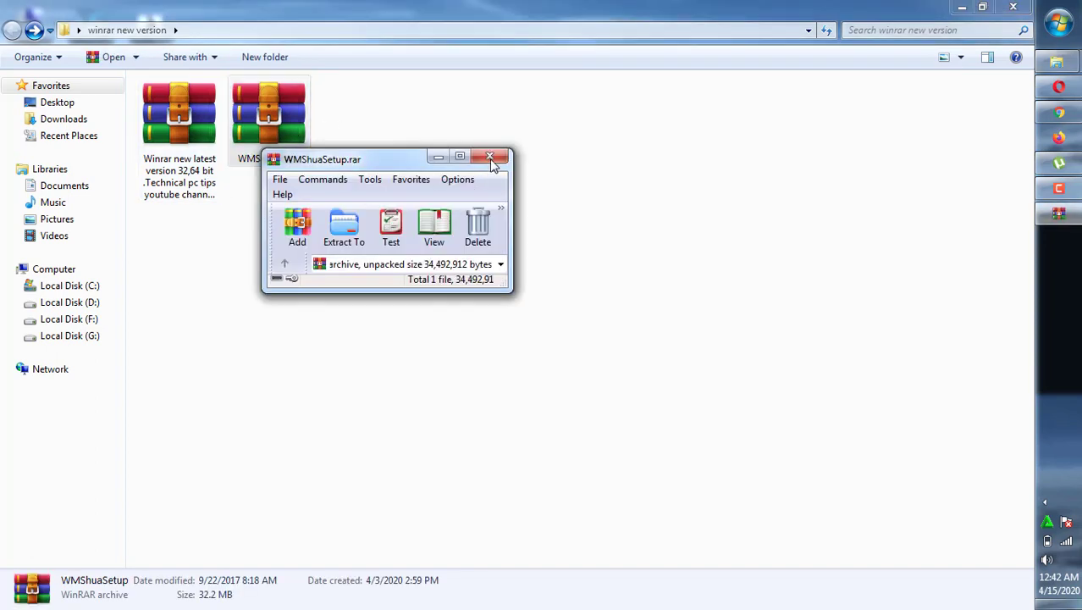
click(490, 158)
key(Left)
key(Return)
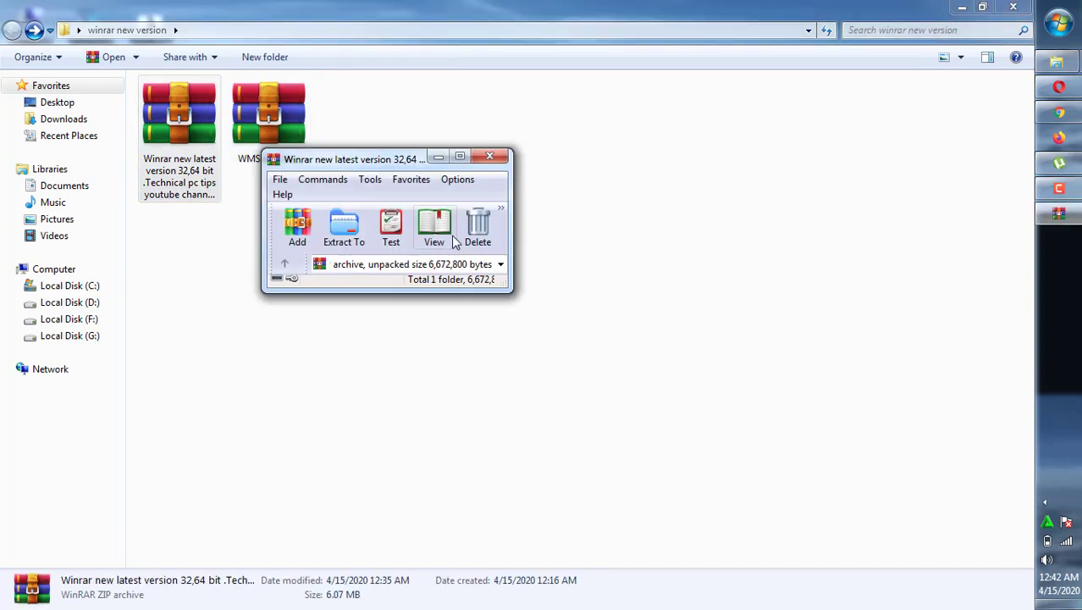
- Browse the zip archive to its 64Bit folder and arrange WinRAR as a small window over the desktop
click(459, 156)
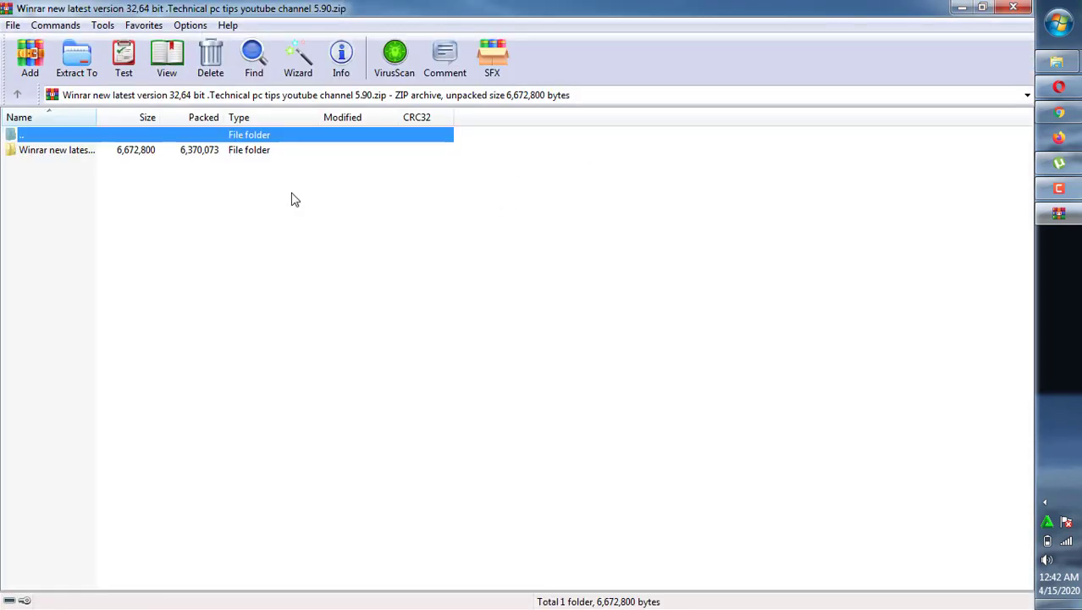
double_click(237, 152)
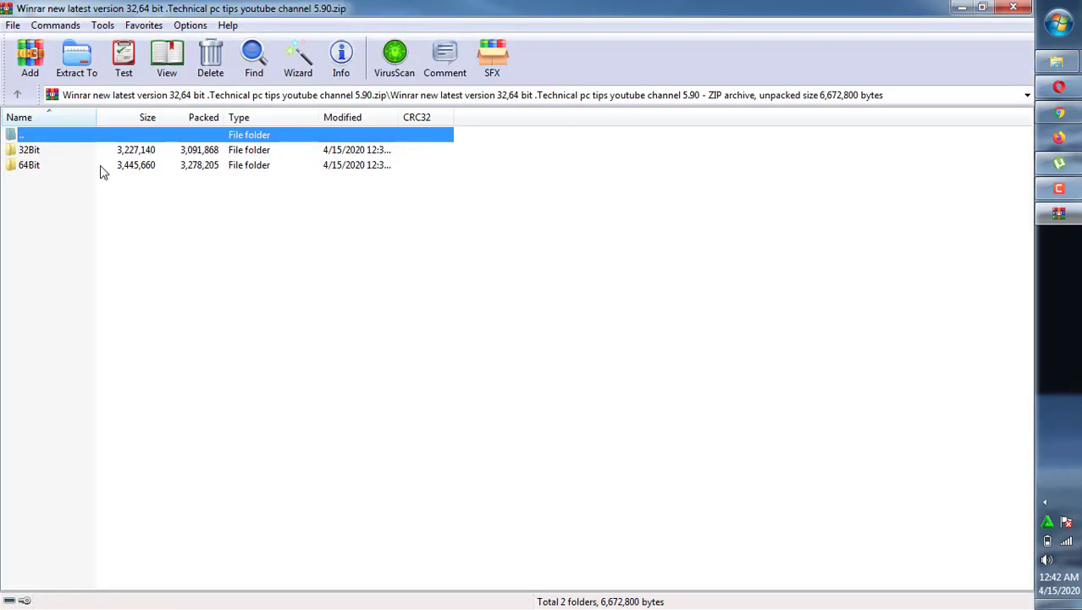
click(83, 166)
double_click(83, 166)
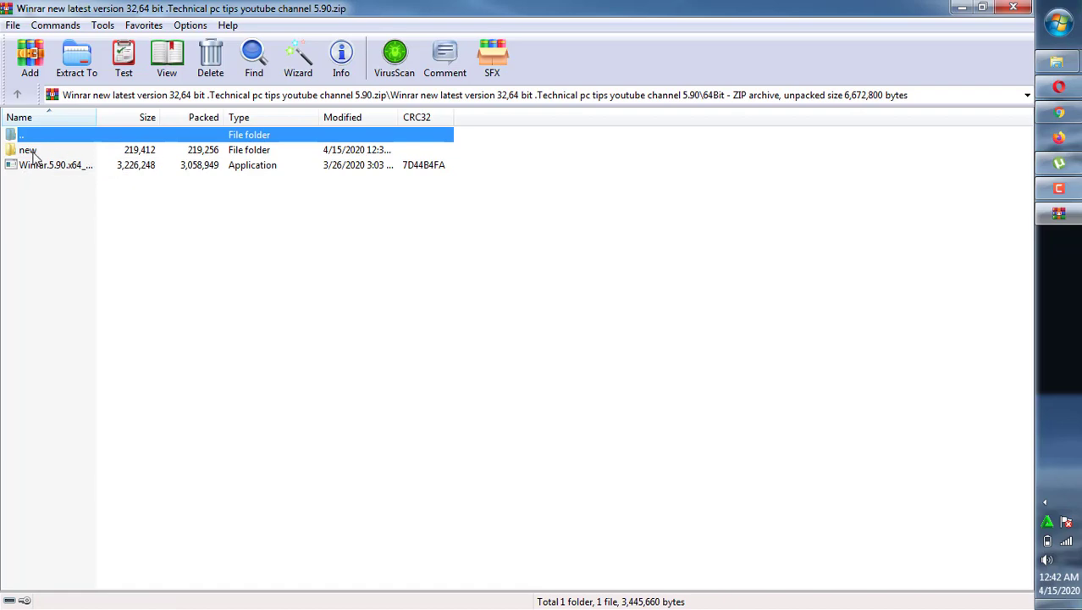
double_click(449, 8)
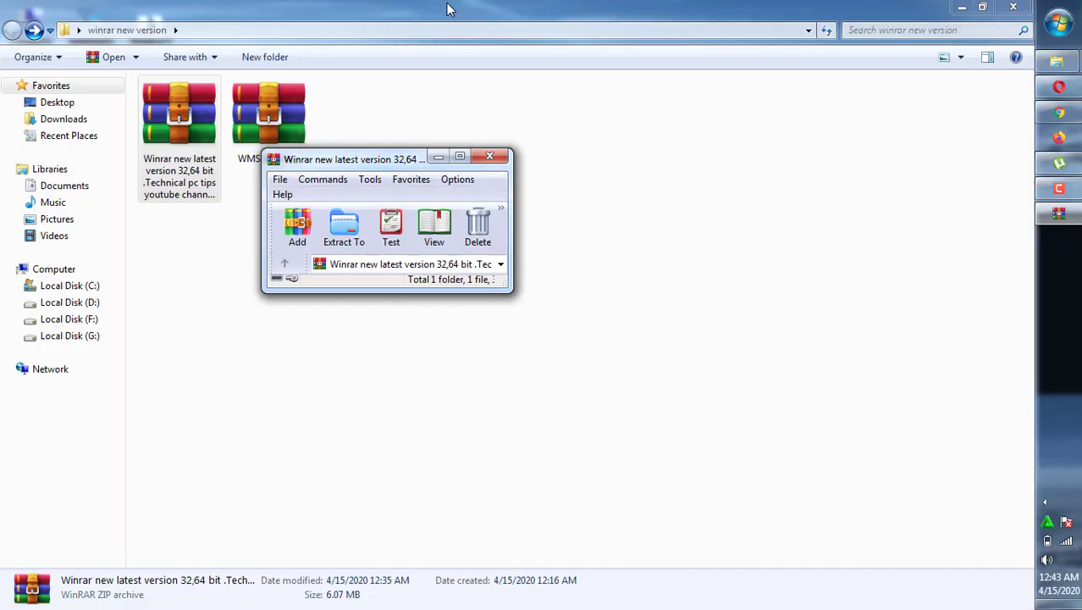
click(962, 7)
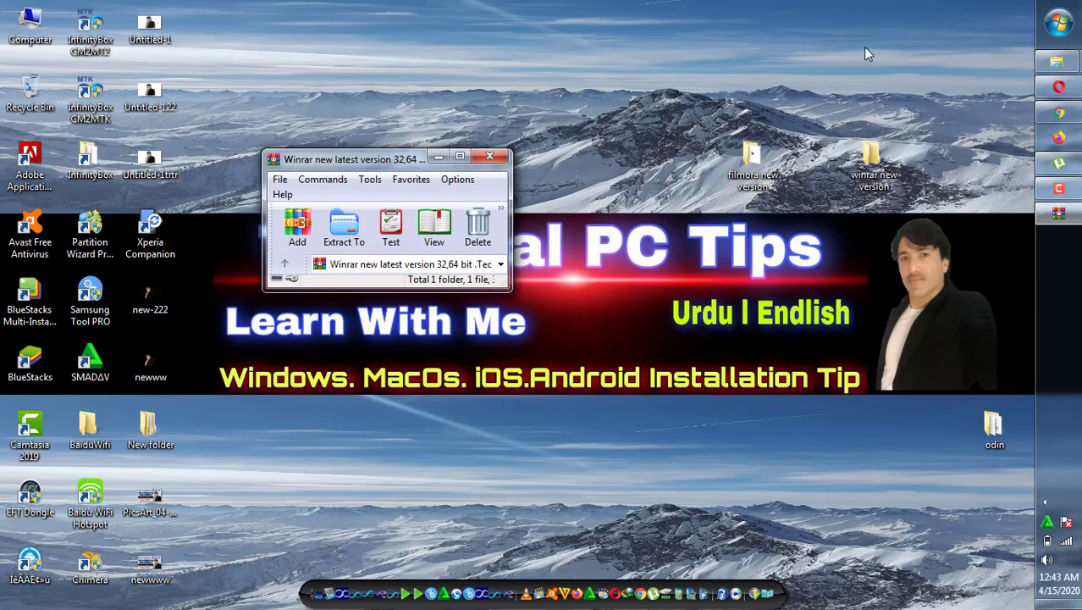
- Enlarge the small WinRAR window until the 64Bit folder's file list is visible
drag(505, 289, 733, 459)
click(880, 180)
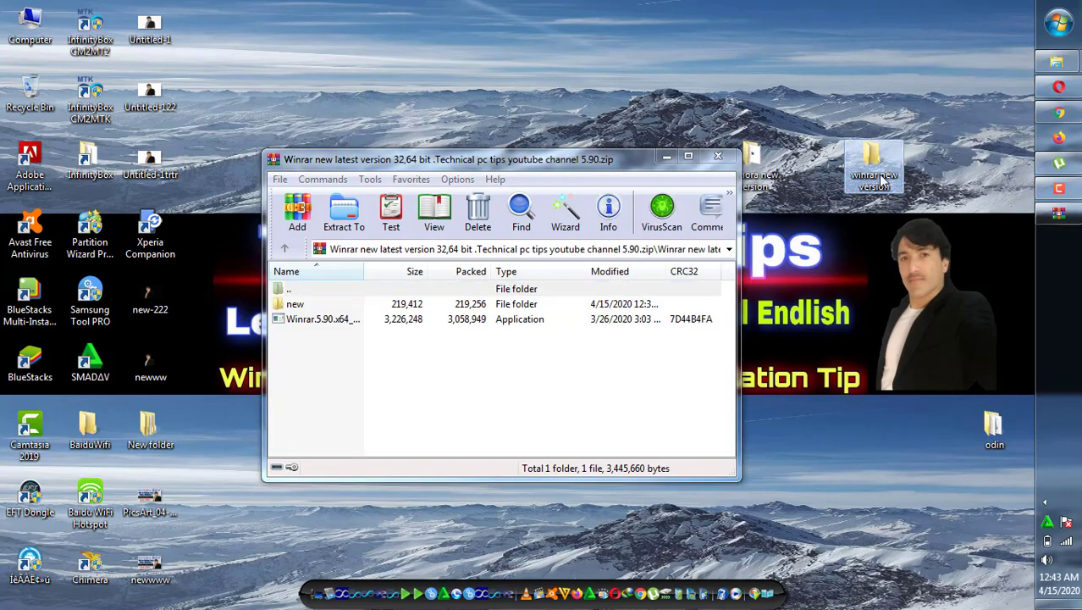
right_click(880, 181)
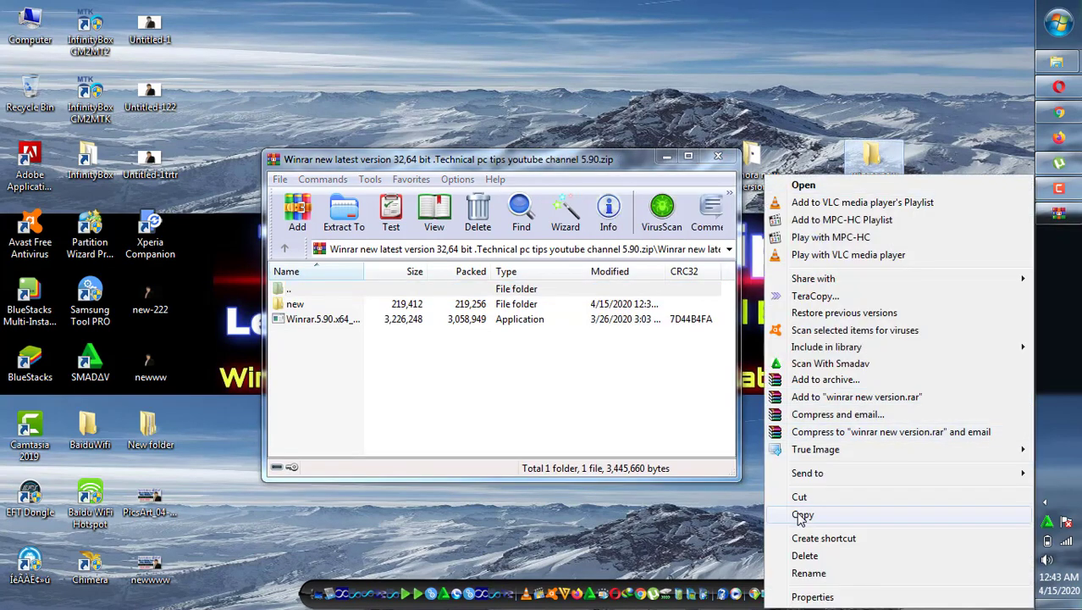
- Open Computer from the desktop and go to Local Disk (C:)
click(28, 34)
double_click(28, 34)
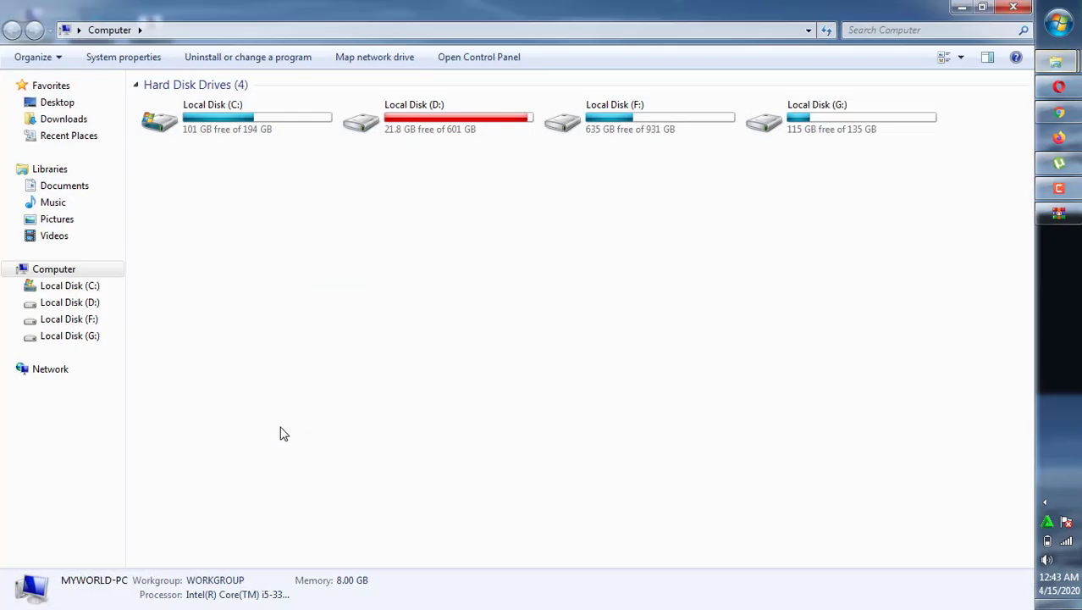
click(88, 288)
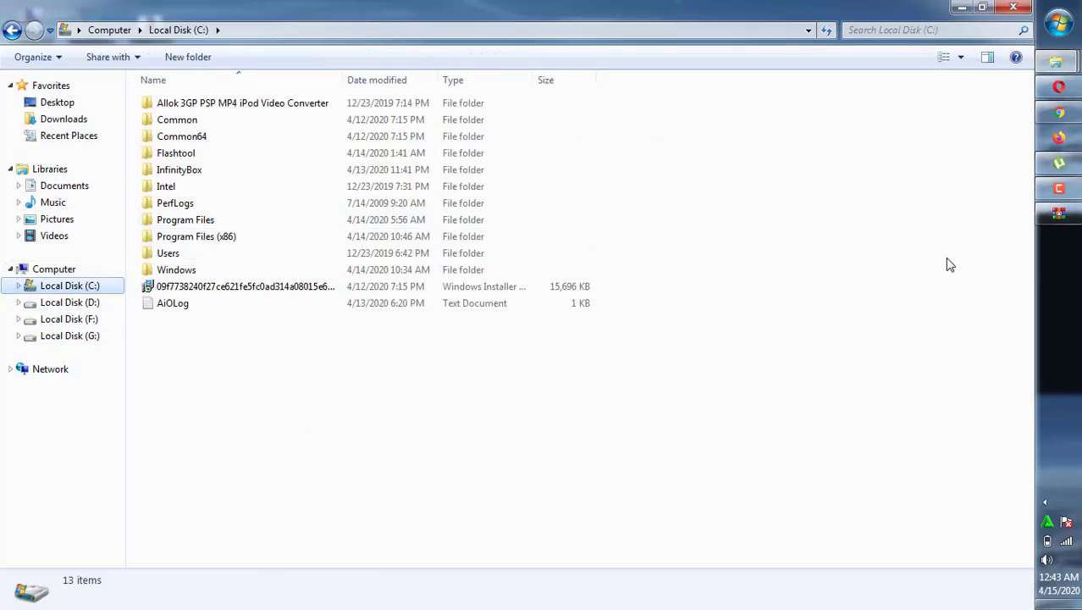
click(1060, 189)
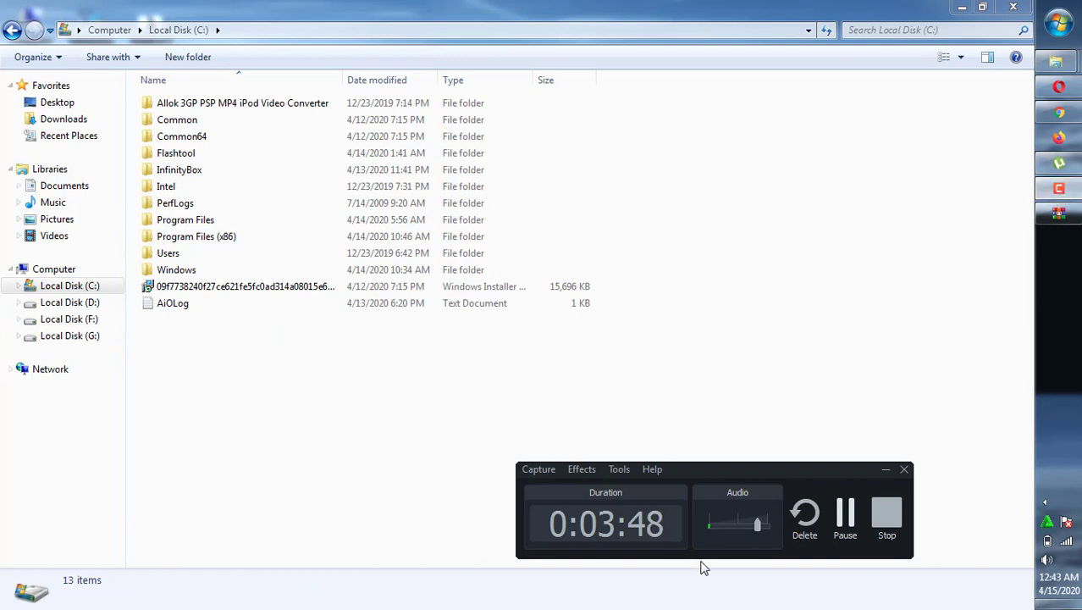
click(845, 517)
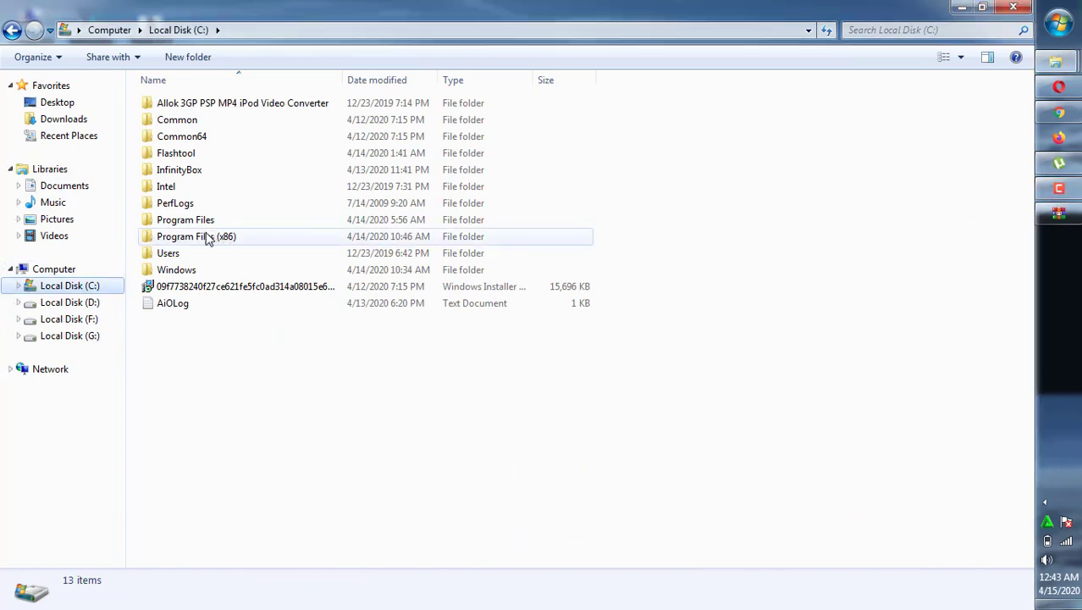
- Open the WinRAR installation folder inside Program Files, not Program Files (x86), to view its files
click(194, 224)
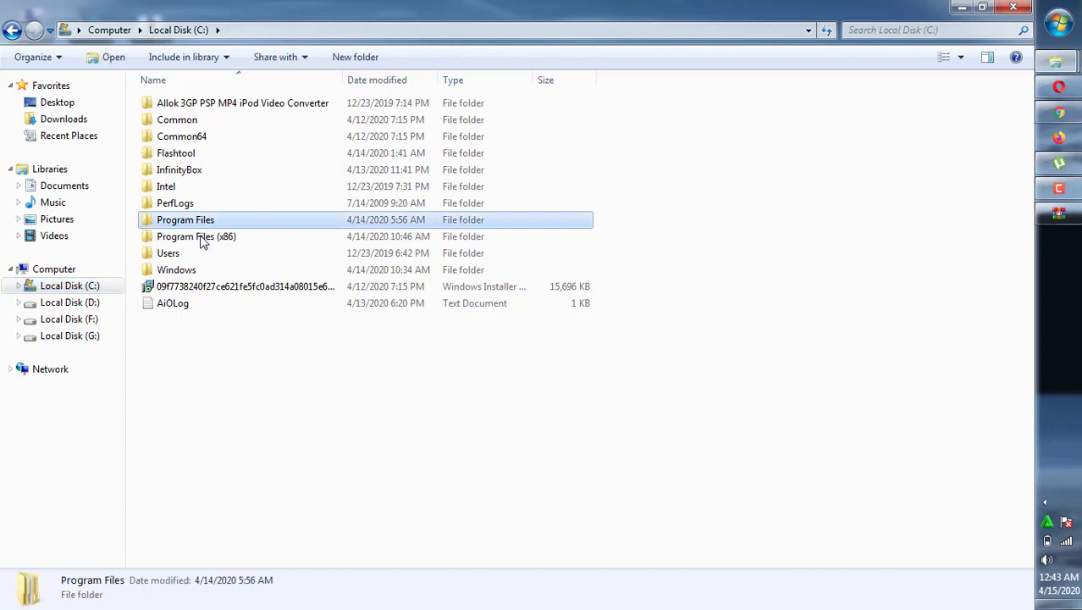
click(212, 242)
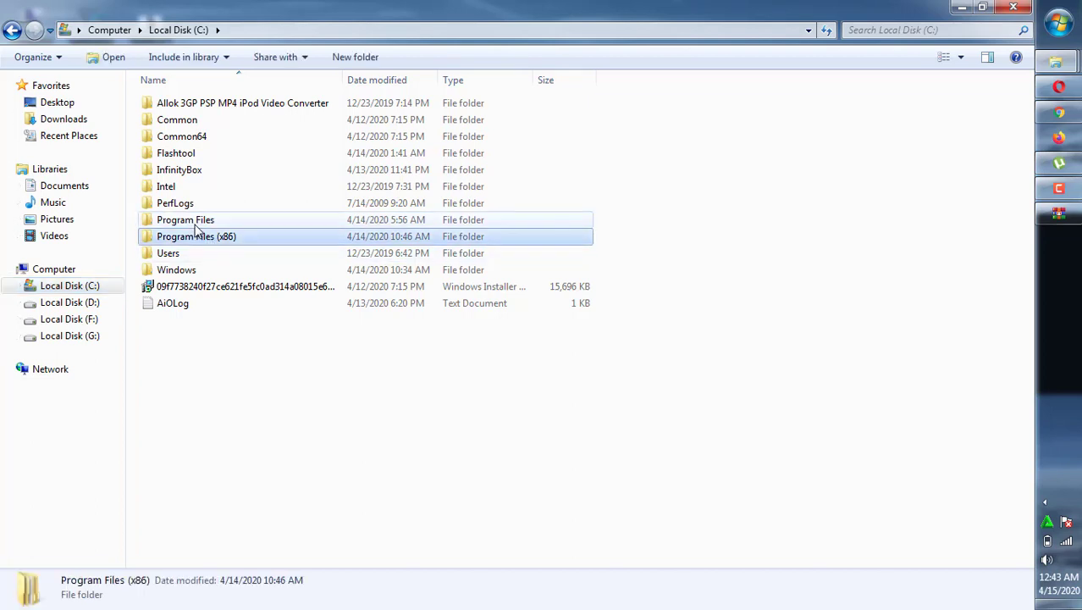
click(195, 224)
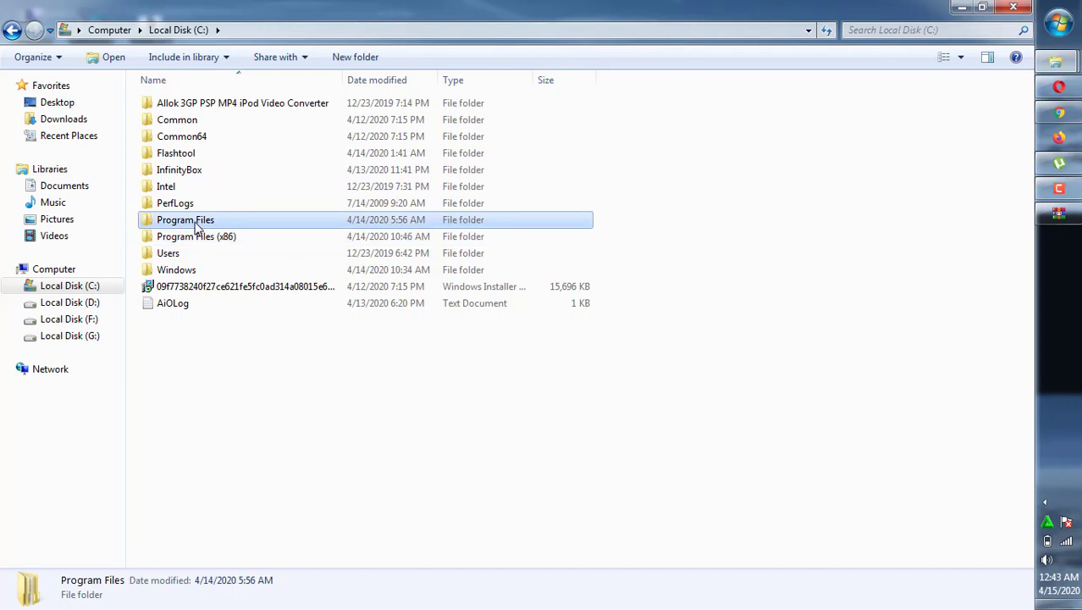
click(134, 226)
drag(193, 221, 293, 247)
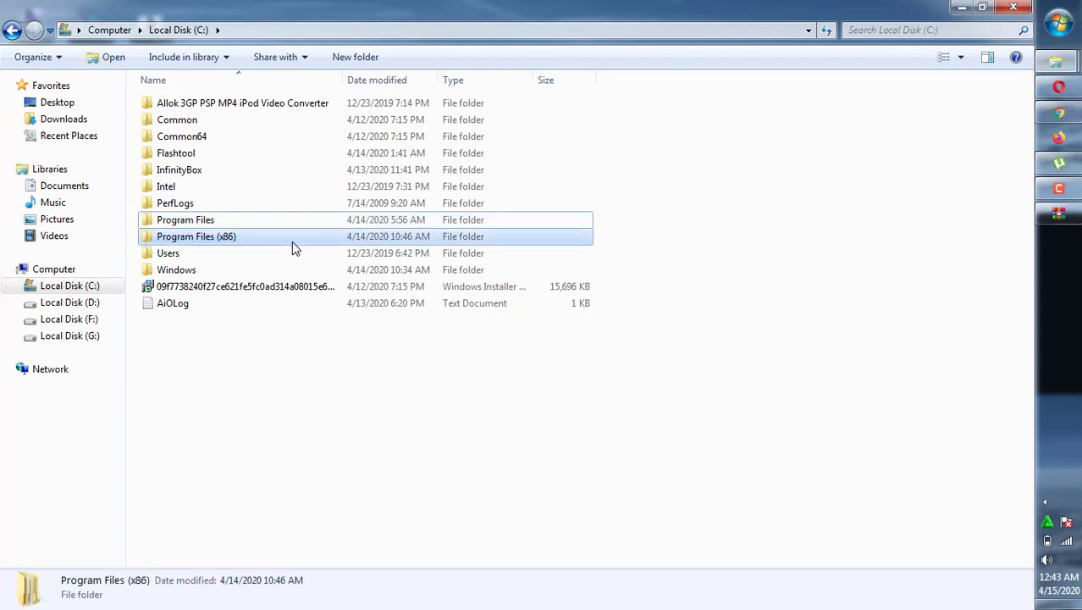
click(219, 223)
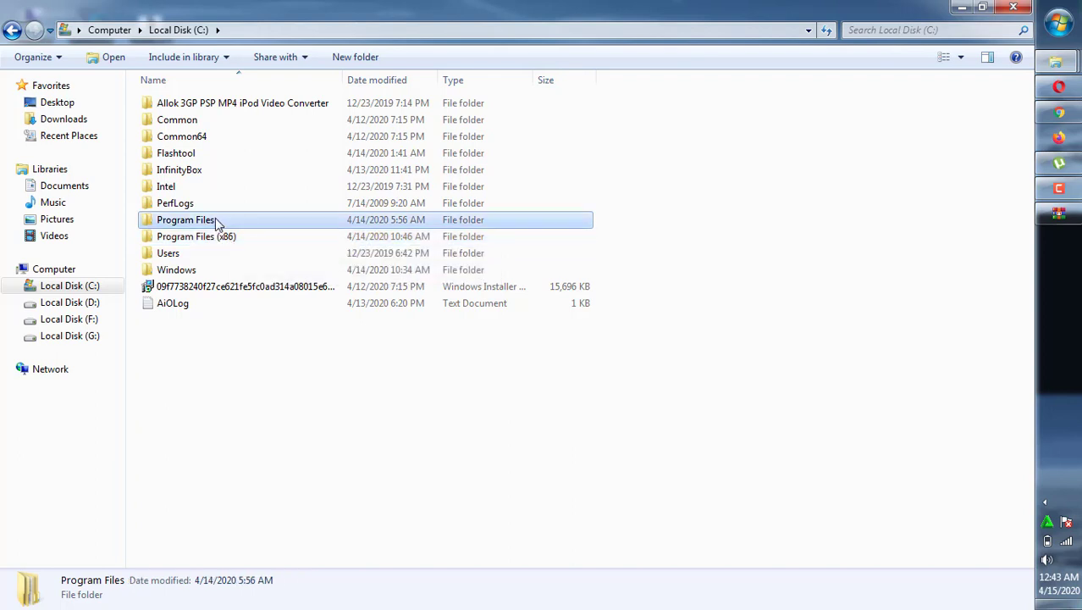
double_click(217, 221)
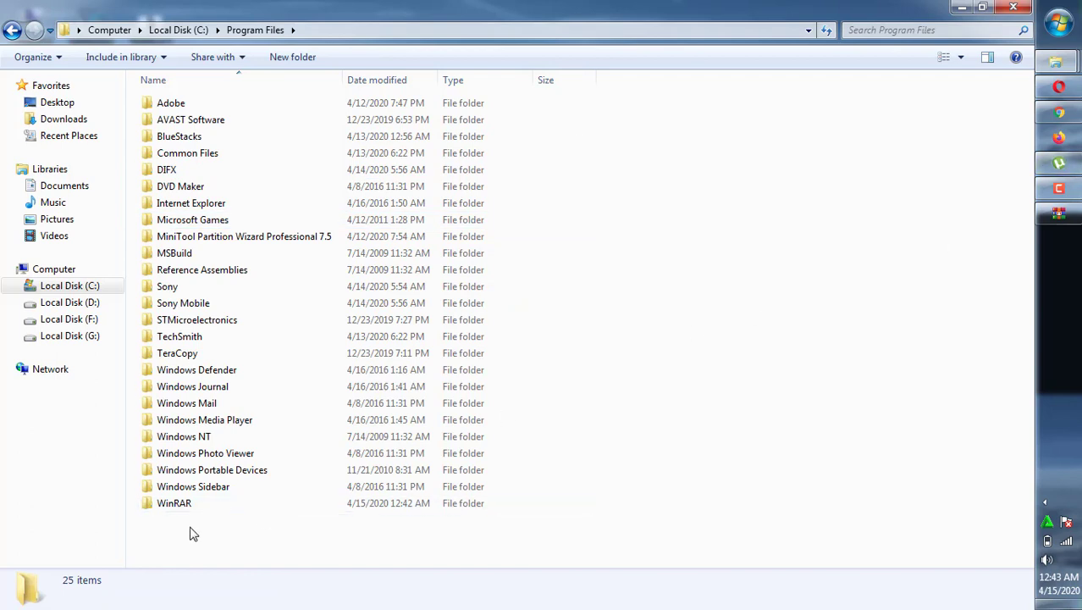
click(168, 501)
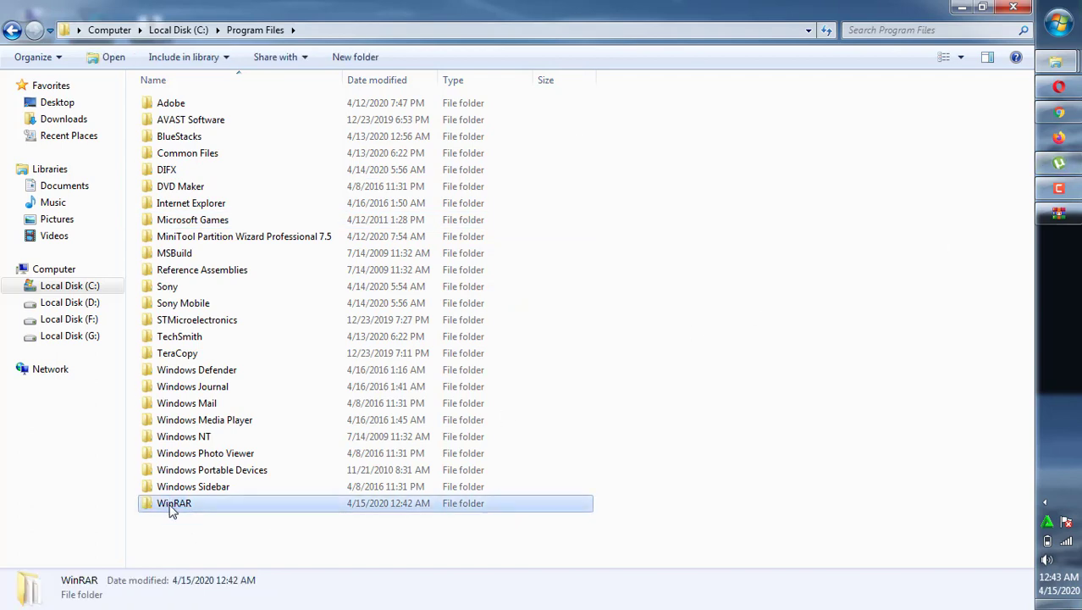
double_click(172, 505)
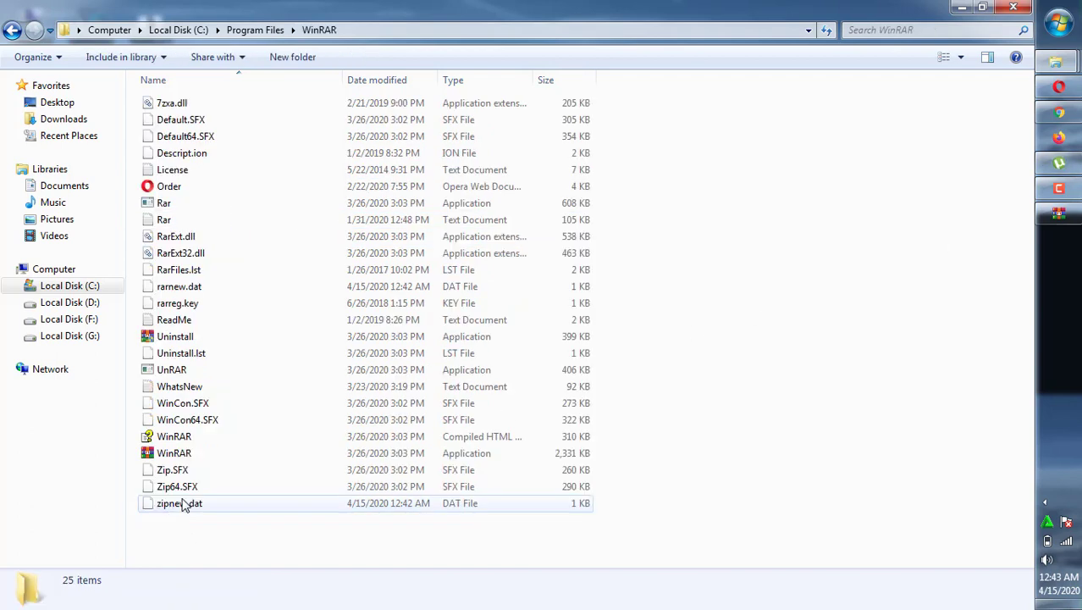
- Close the WinRAR installation folder window and the zip archive still open in WinRAR
right_click(788, 298)
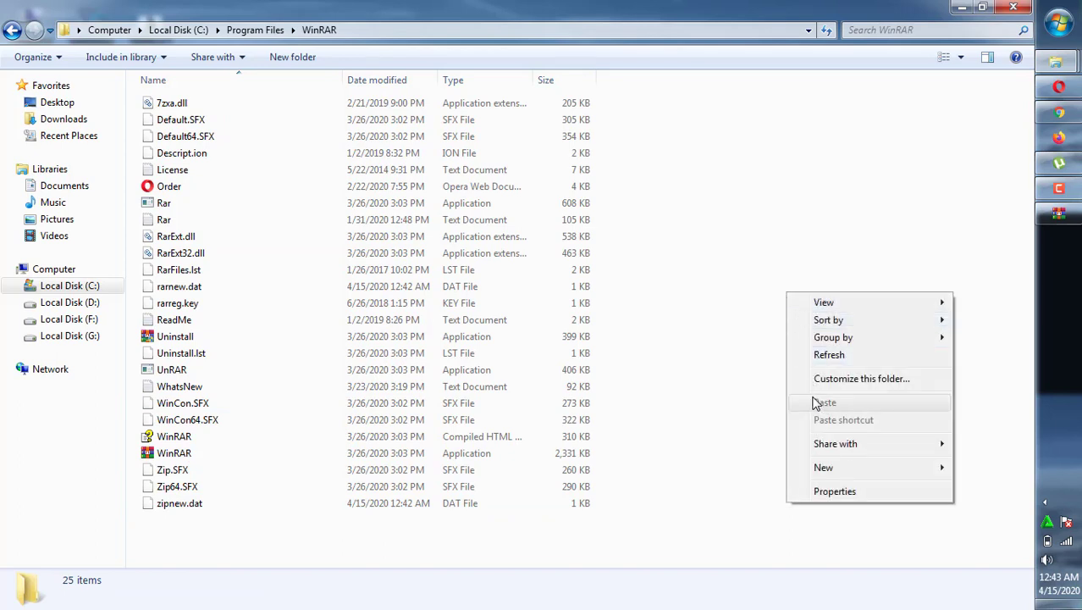
click(802, 238)
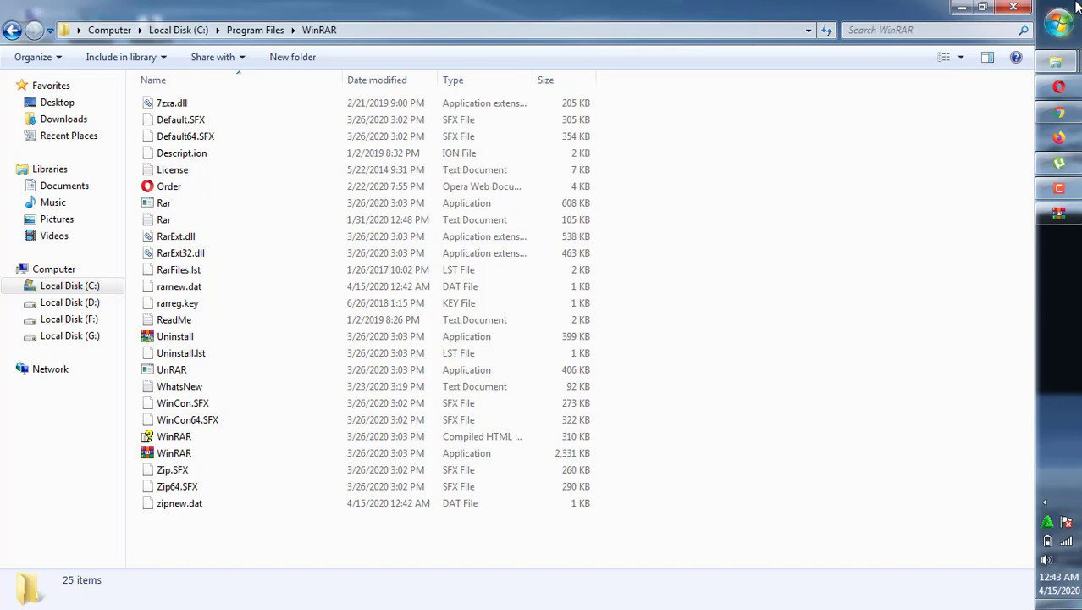
click(1012, 9)
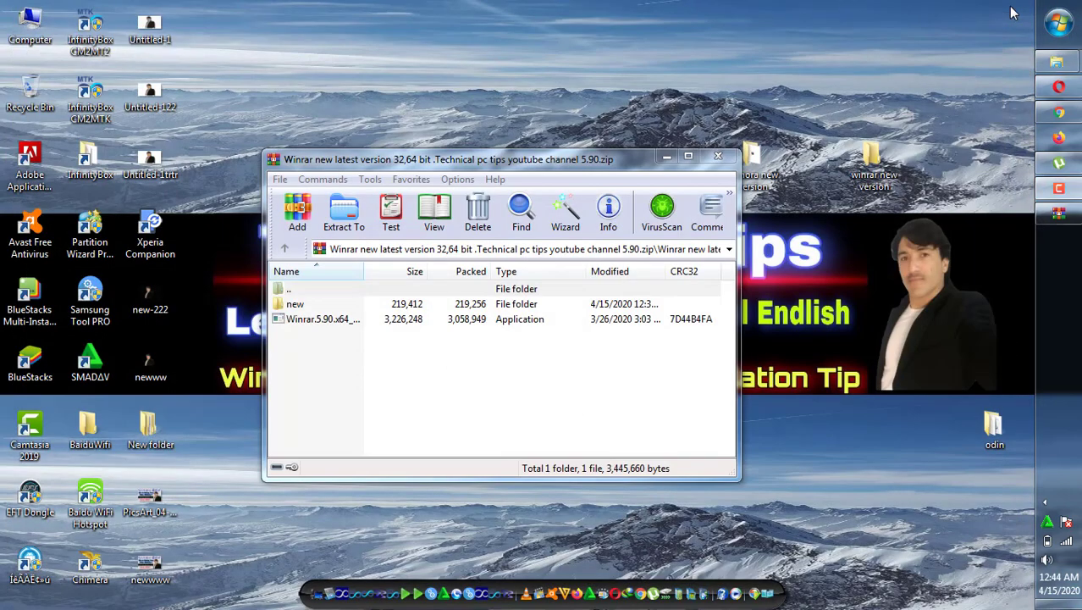
click(717, 157)
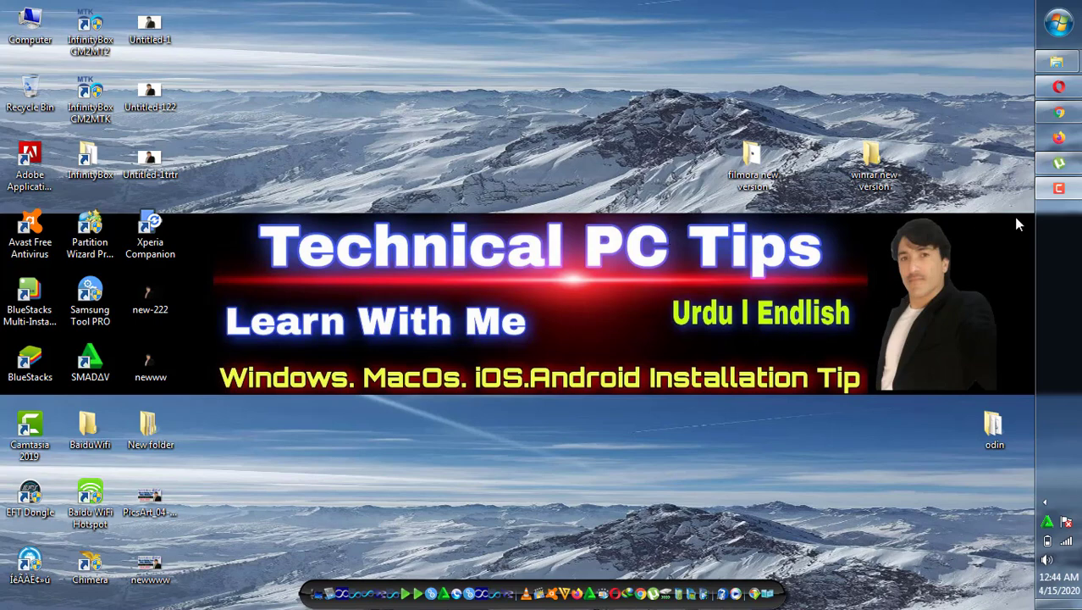
click(1058, 187)
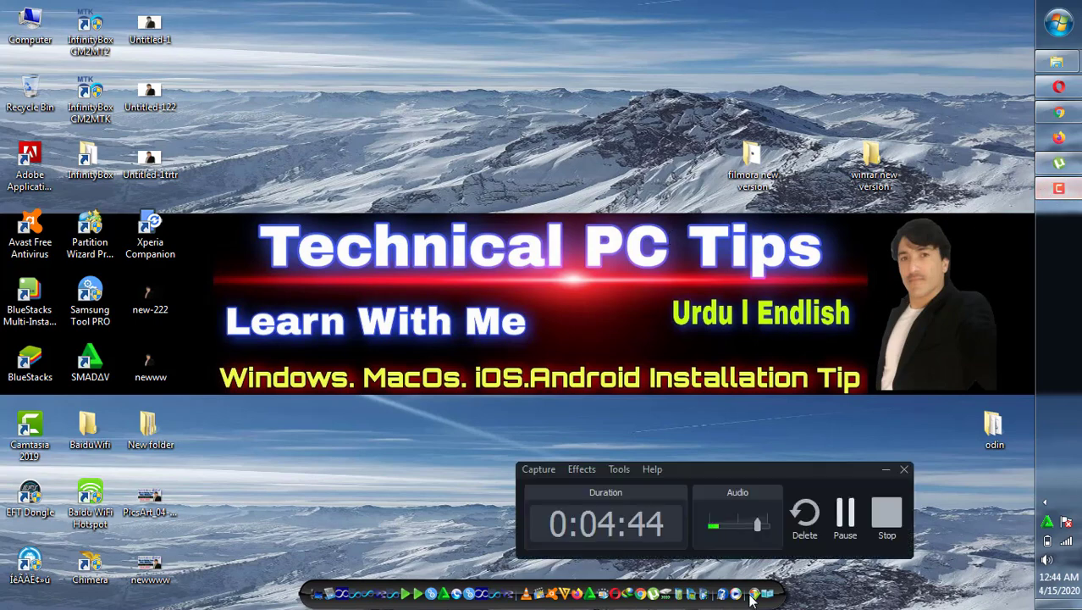
click(886, 469)
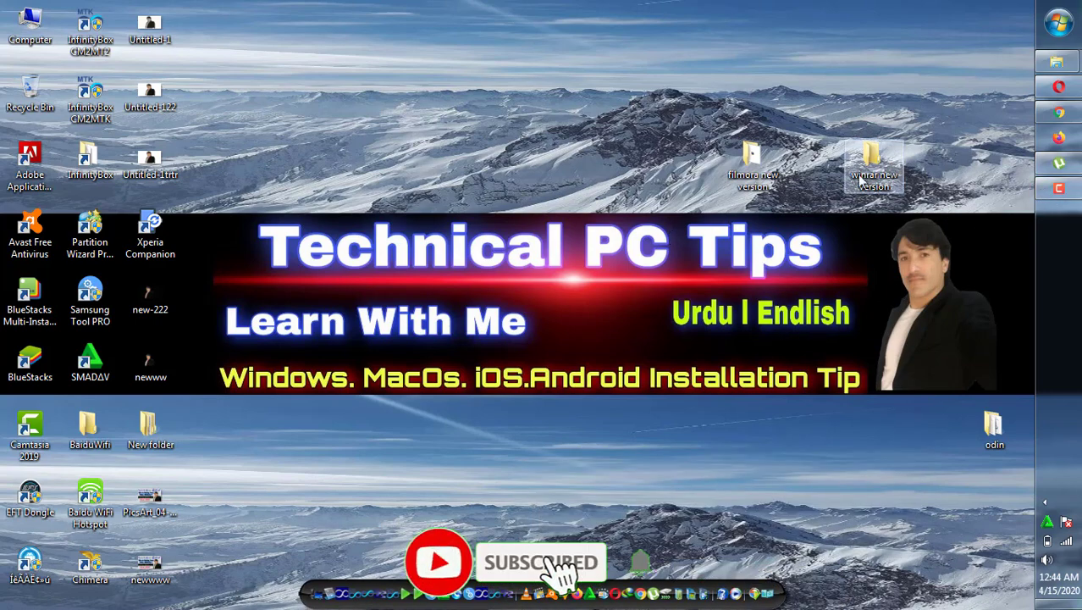
- Open the WinRAR zip archive from the desktop's winrar new version folder and browse to its 64Bit folder
double_click(870, 162)
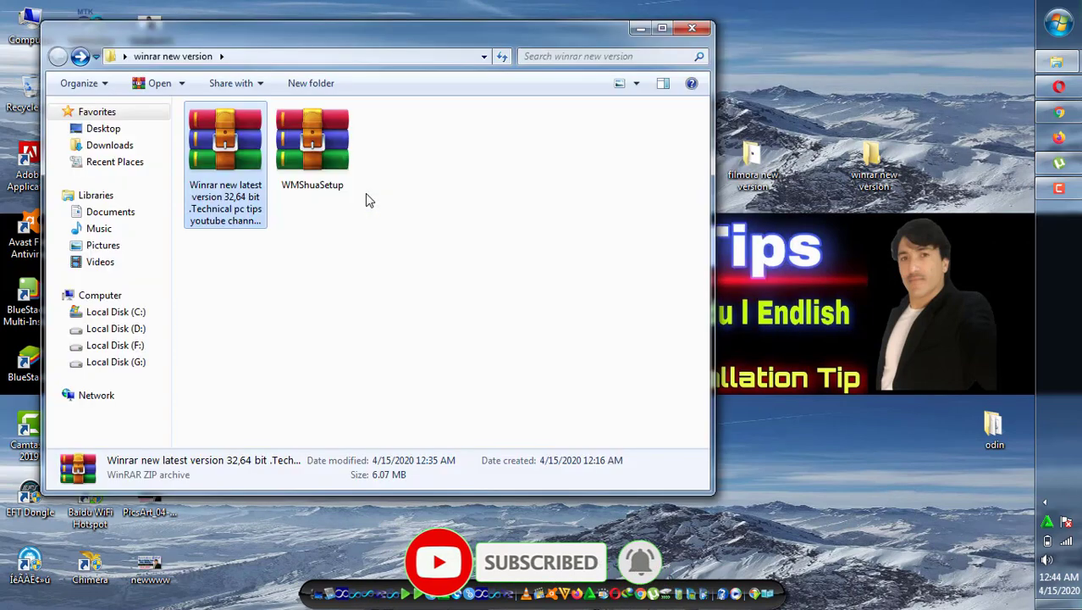
double_click(230, 200)
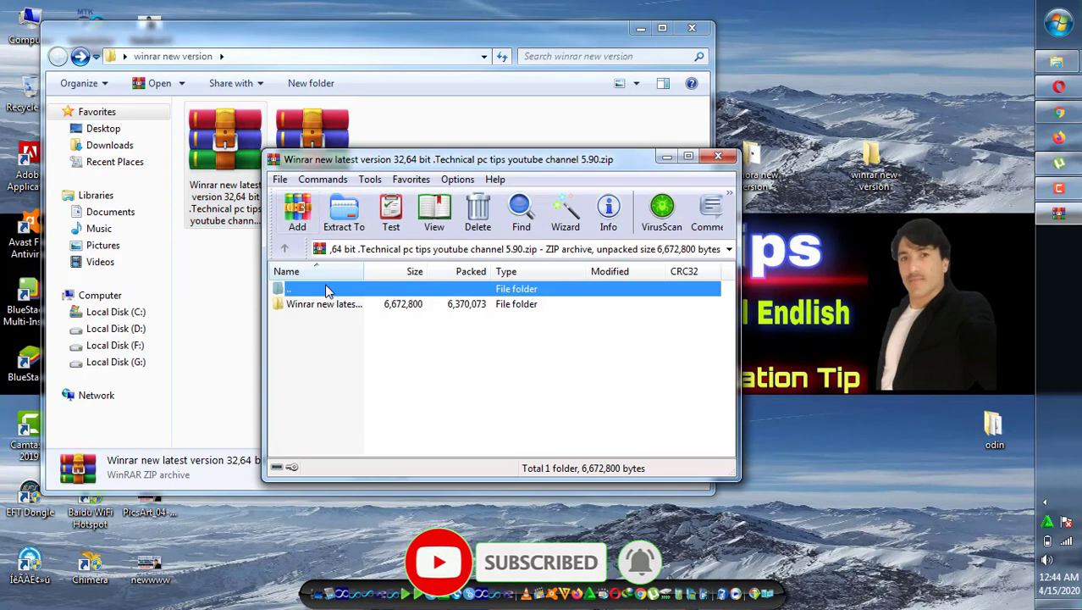
double_click(326, 303)
double_click(303, 322)
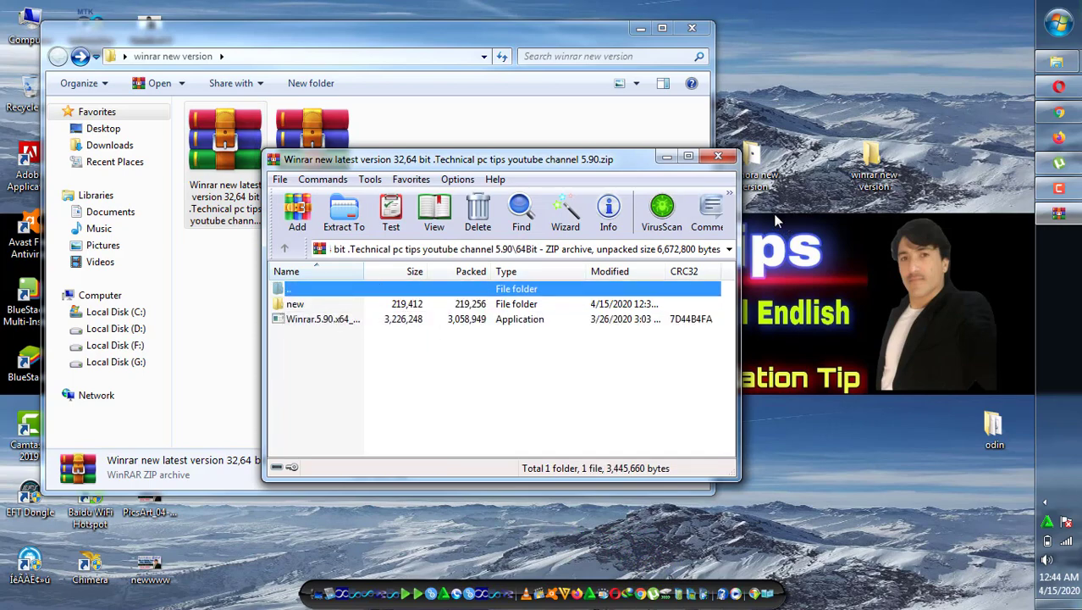
- Close the zip archive and open the neighbouring WMShuaSetup archive in WinRAR to view its contents
click(718, 158)
double_click(312, 137)
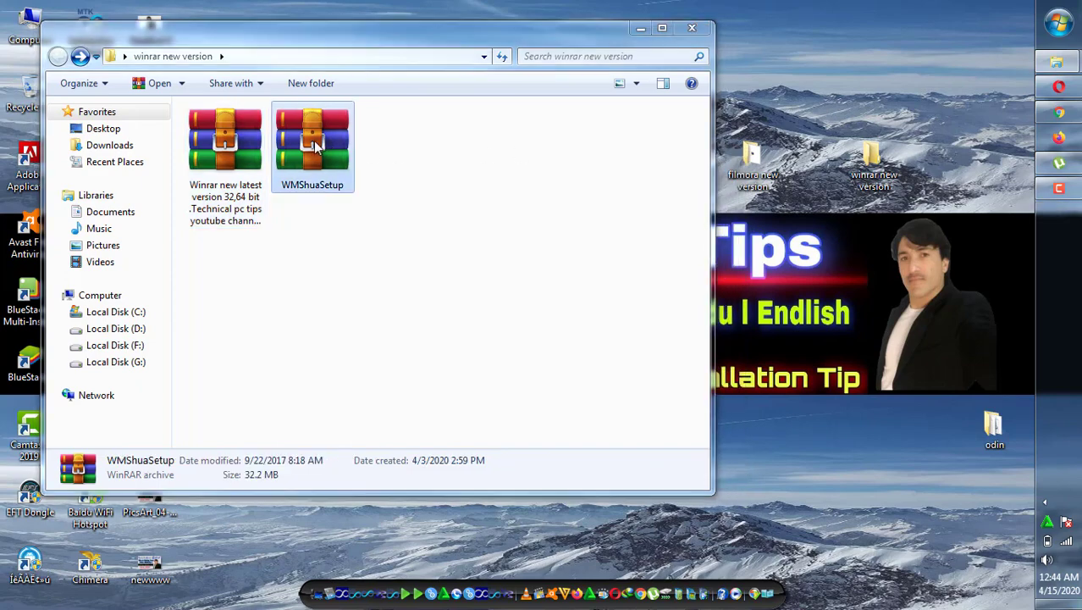
click(457, 179)
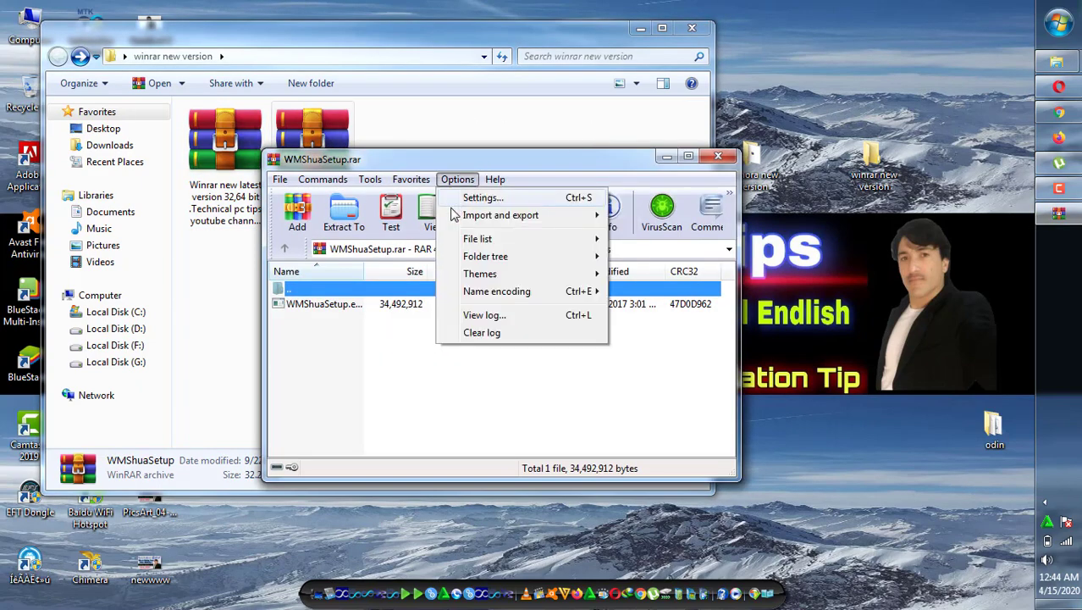
mouse_move(495, 179)
click(546, 244)
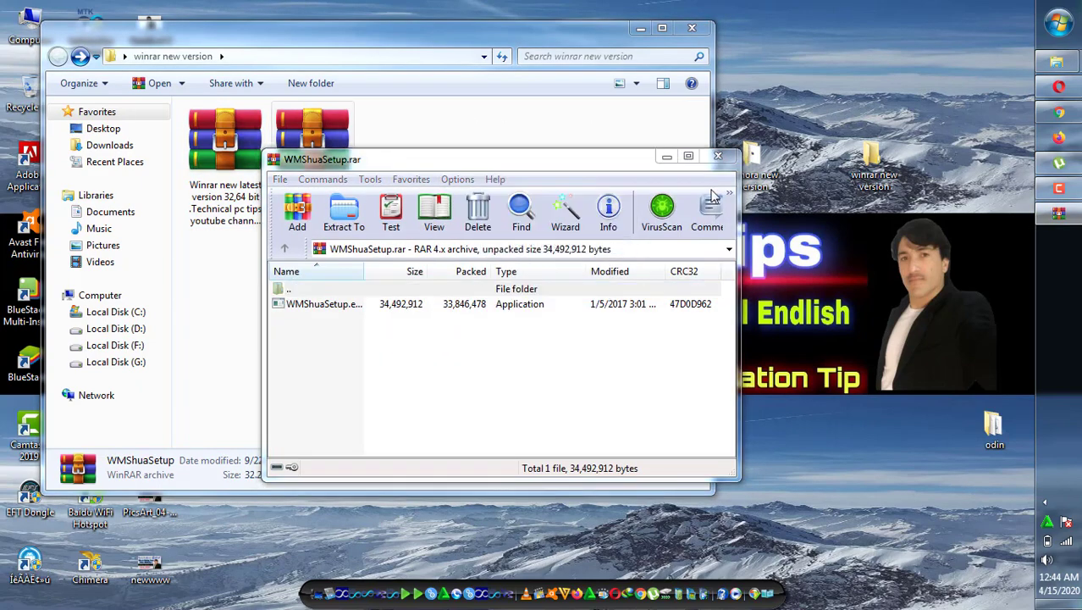
click(660, 200)
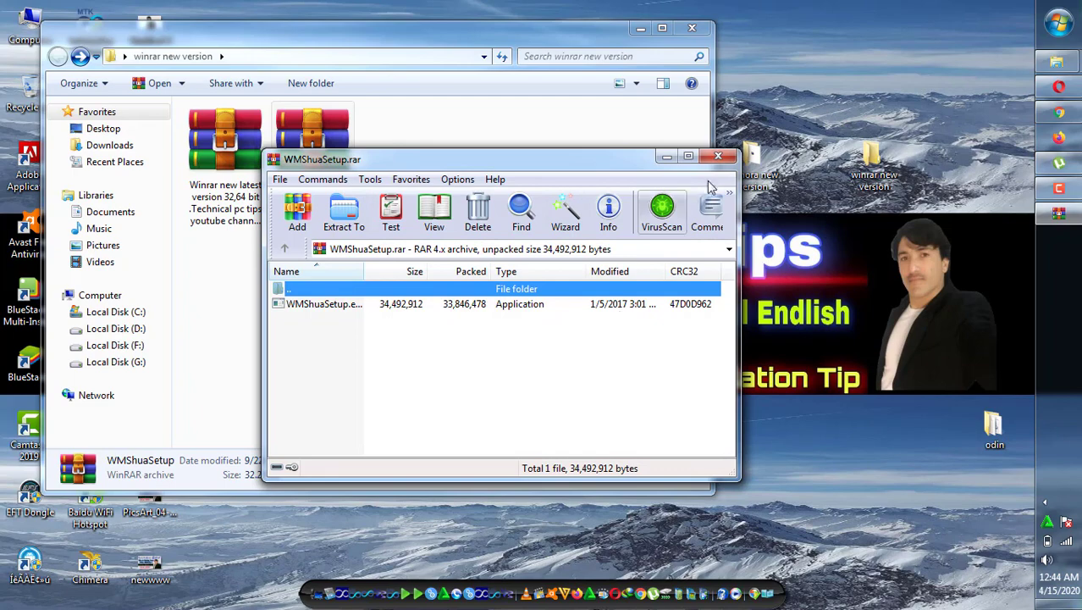
- Close the WMShuaSetup archive and the winrar new version folder window
click(719, 157)
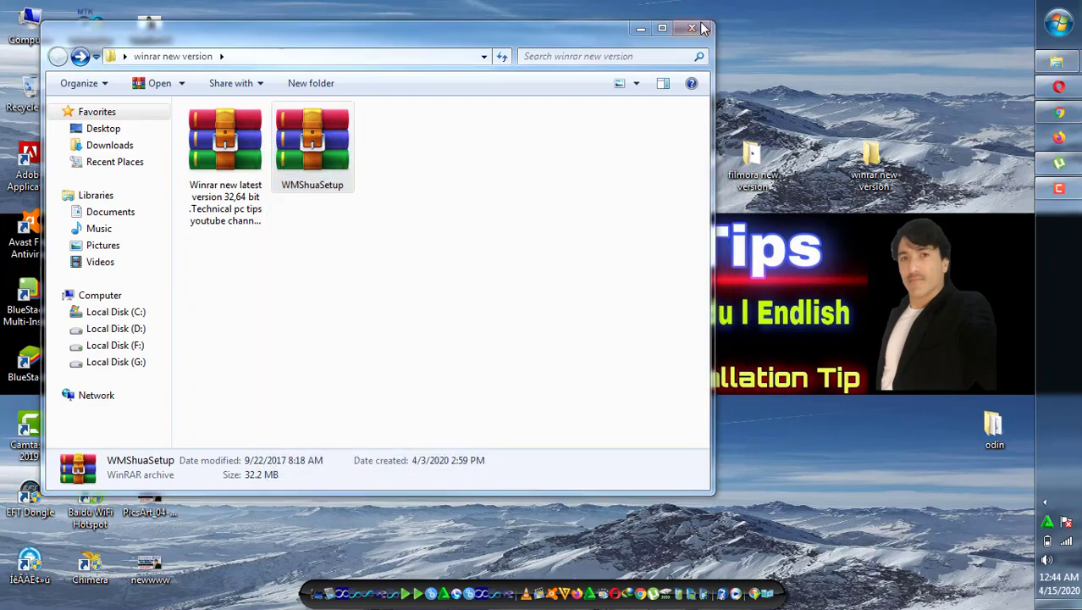
click(695, 29)
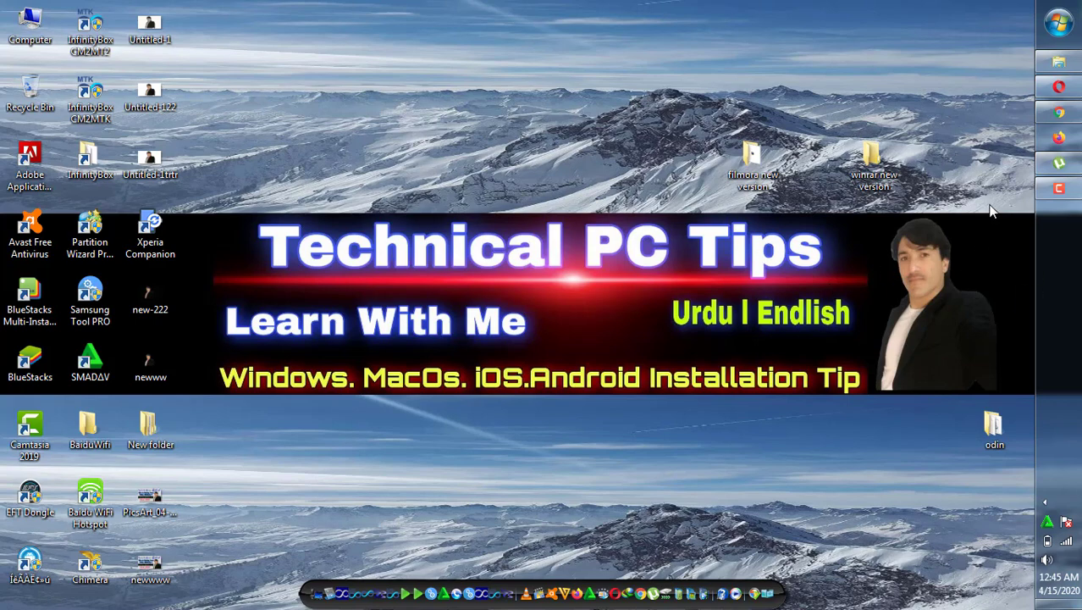
click(1063, 190)
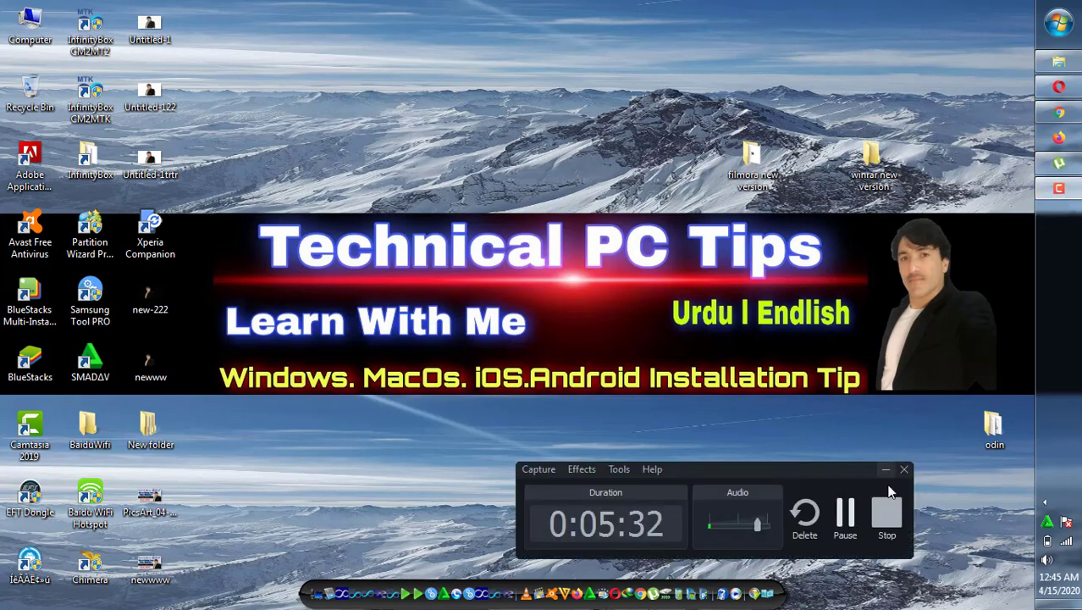
click(889, 492)
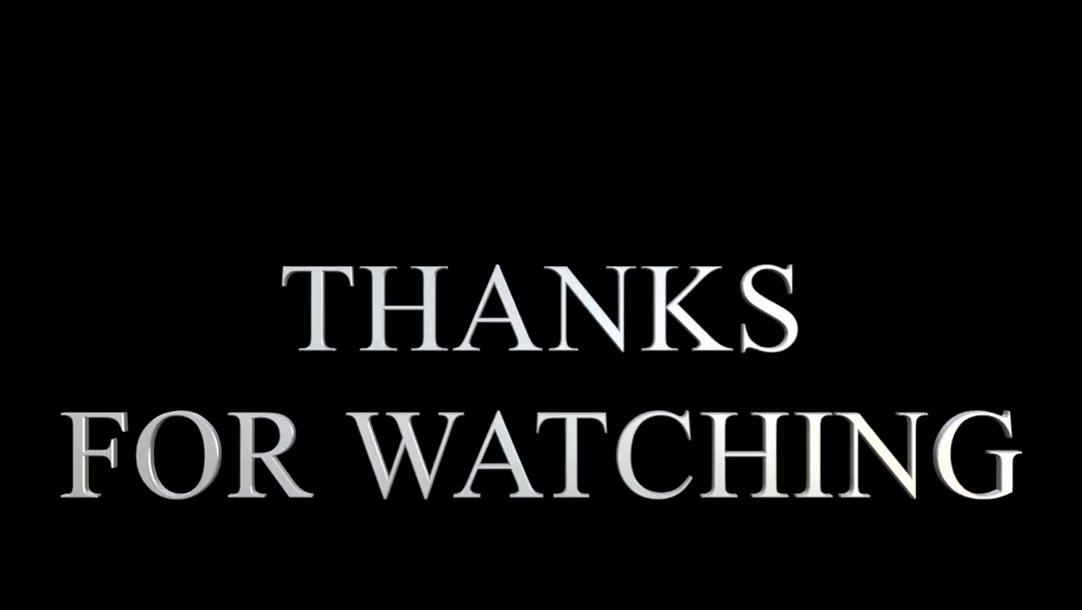